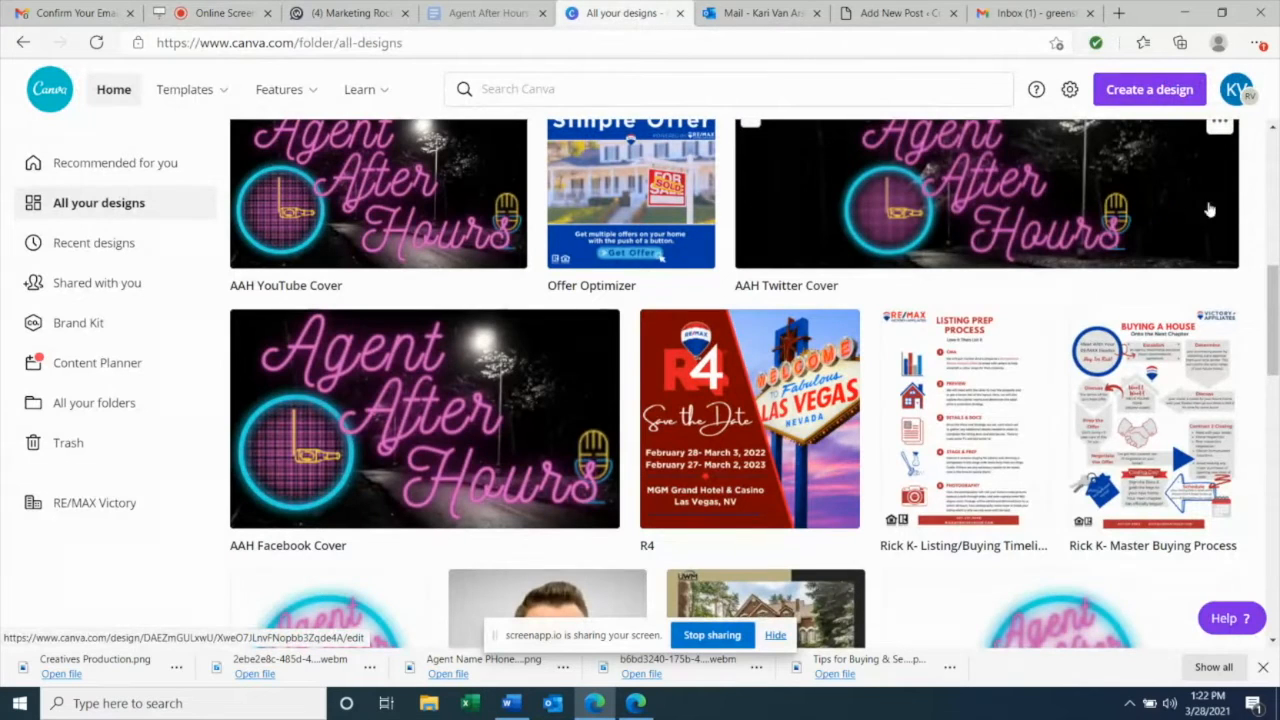
Step: Create a blank Social Media design and fill its page with the uploaded "Tips for Buying & Selling a Home in 2021" graphic
{"action": "left_click", "coordinate": [1150, 92]}
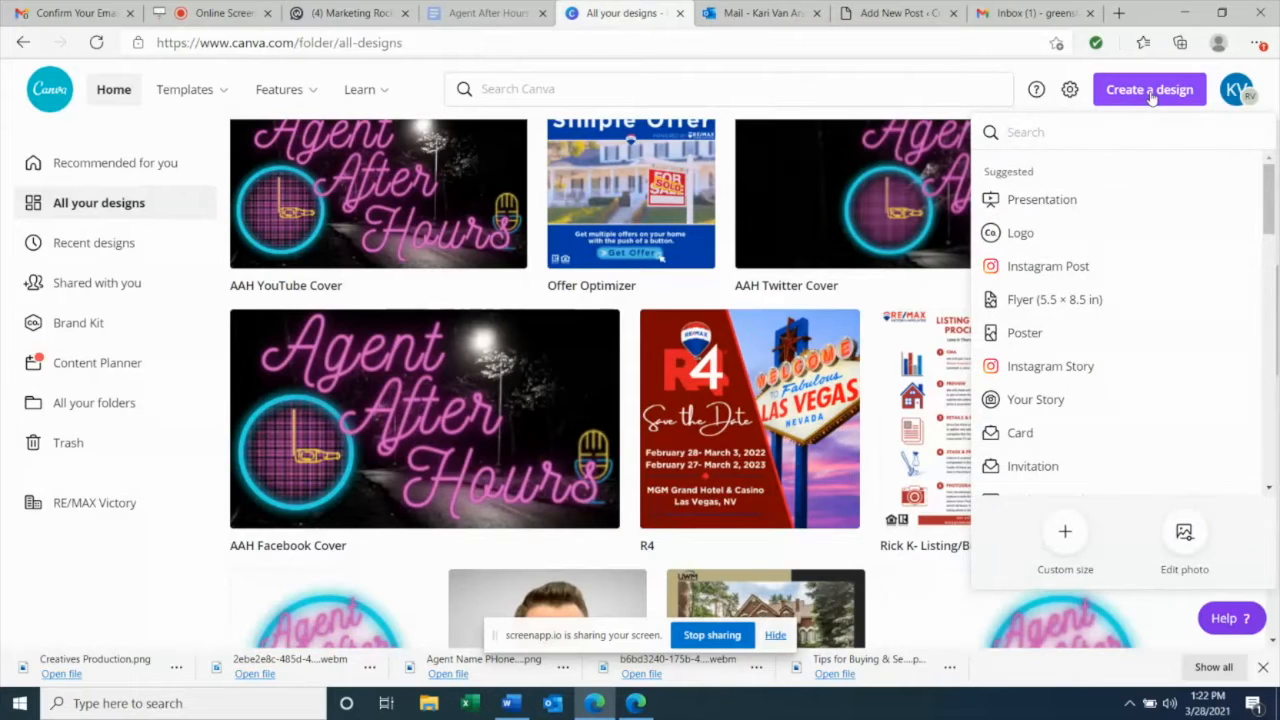
{"action": "type", "text": "social"}
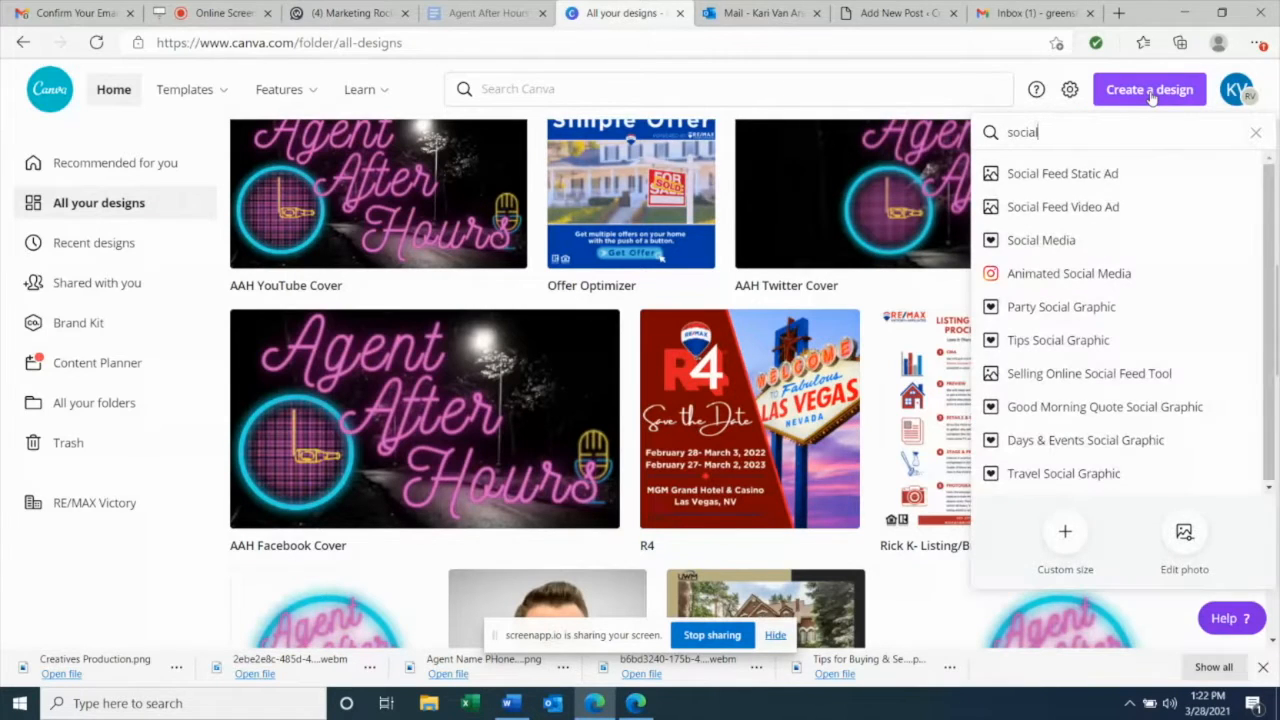
{"action": "left_click", "coordinate": [1104, 245]}
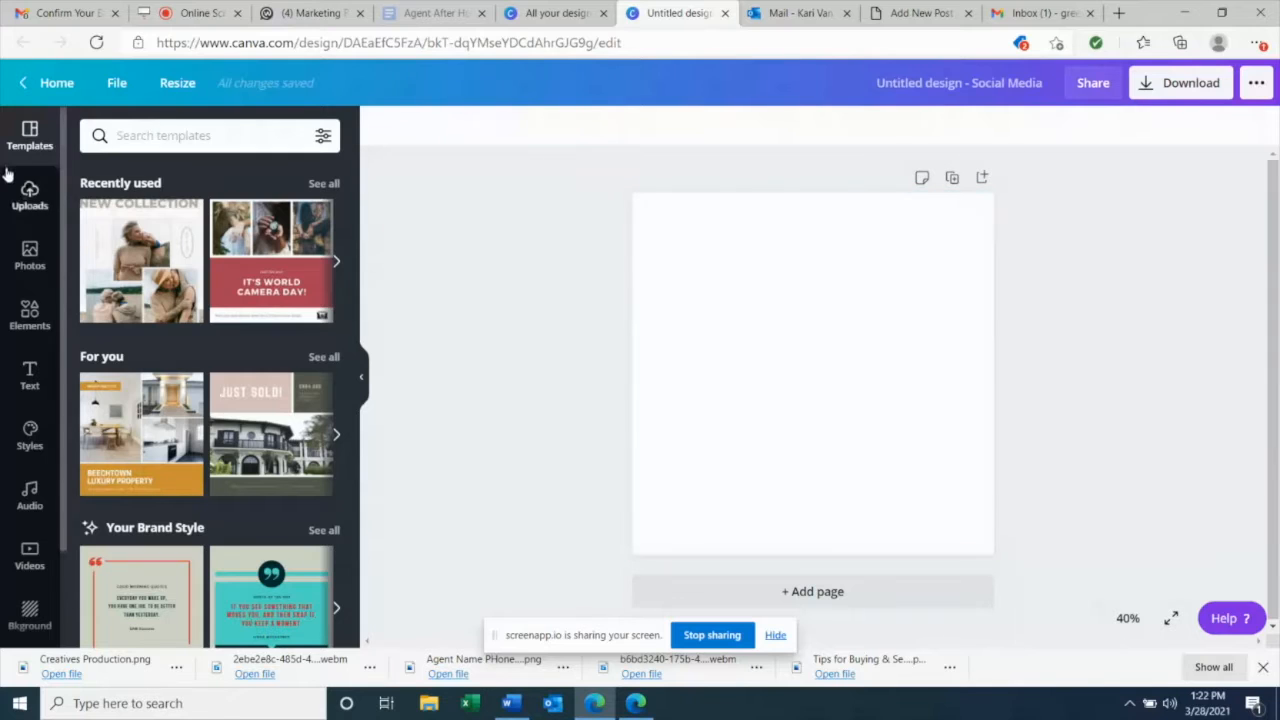
{"action": "left_click", "coordinate": [29, 195]}
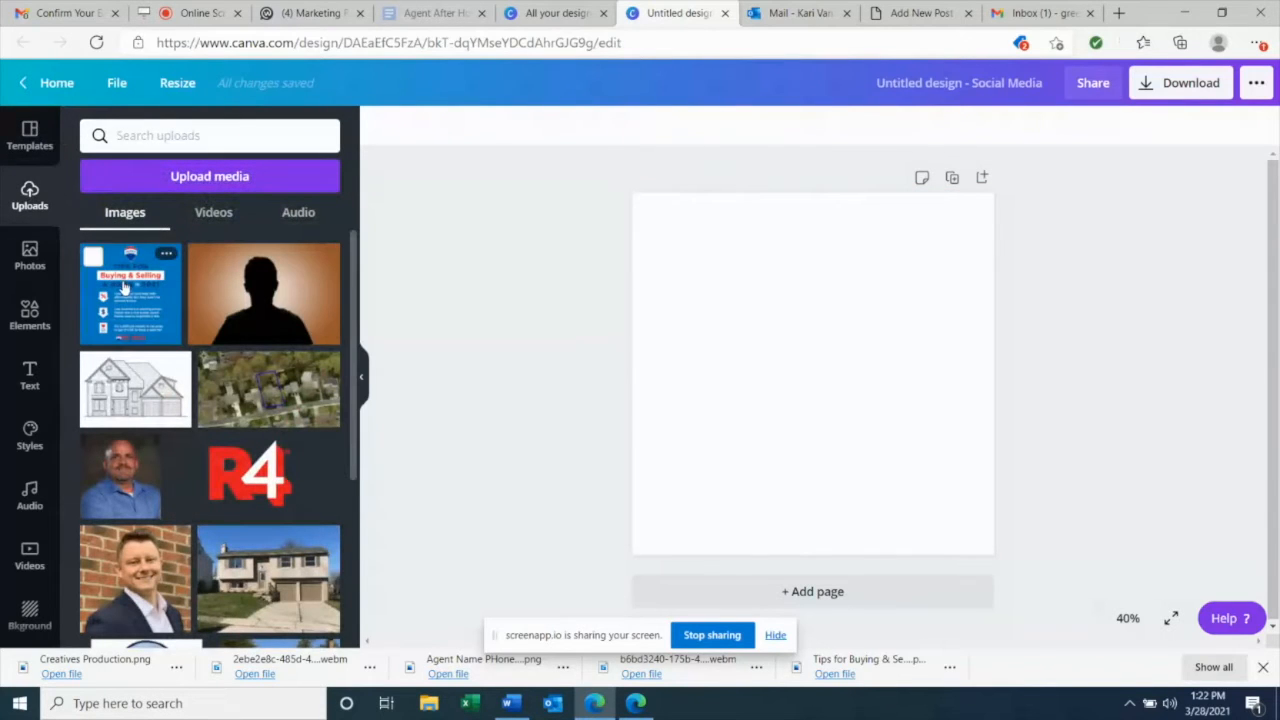
{"action": "left_click_drag", "start_coordinate": [125, 290], "coordinate": [640, 338]}
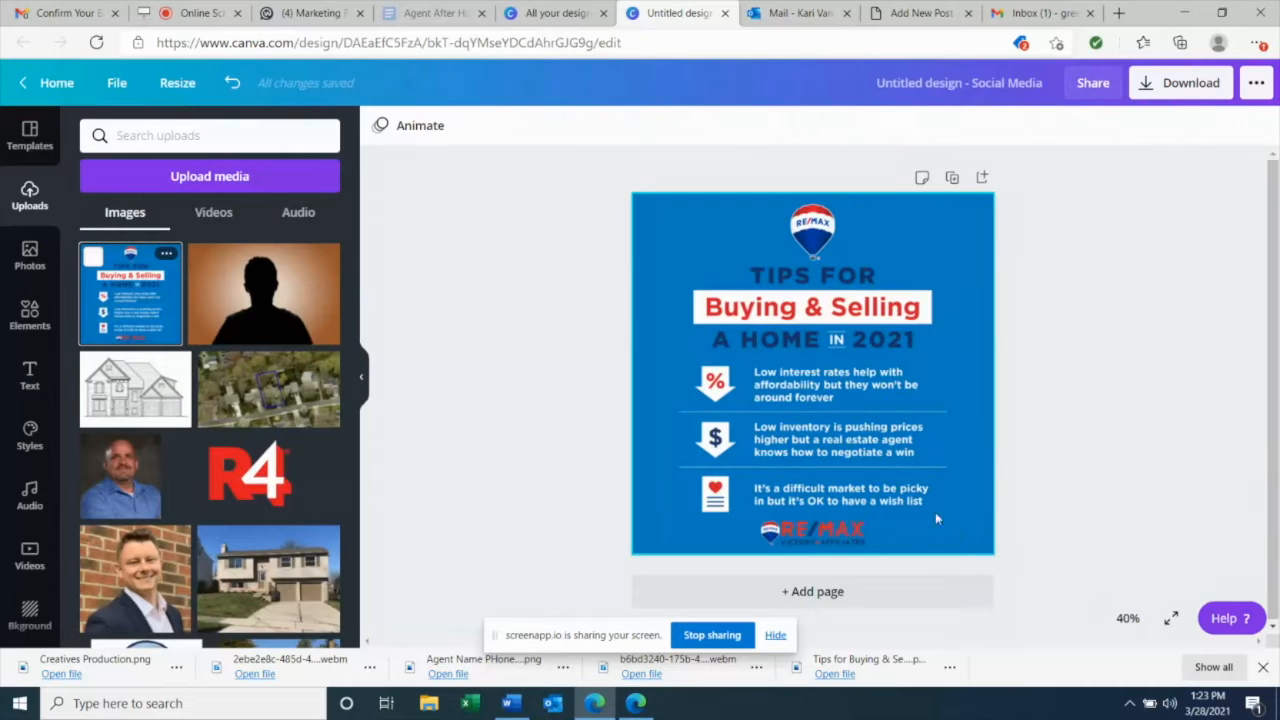
Step: Add a white subheading beside the graphic's bottom RE/MAX logo with the lines Agent Name, Phone Number, Email and Website
{"action": "left_click", "coordinate": [31, 378]}
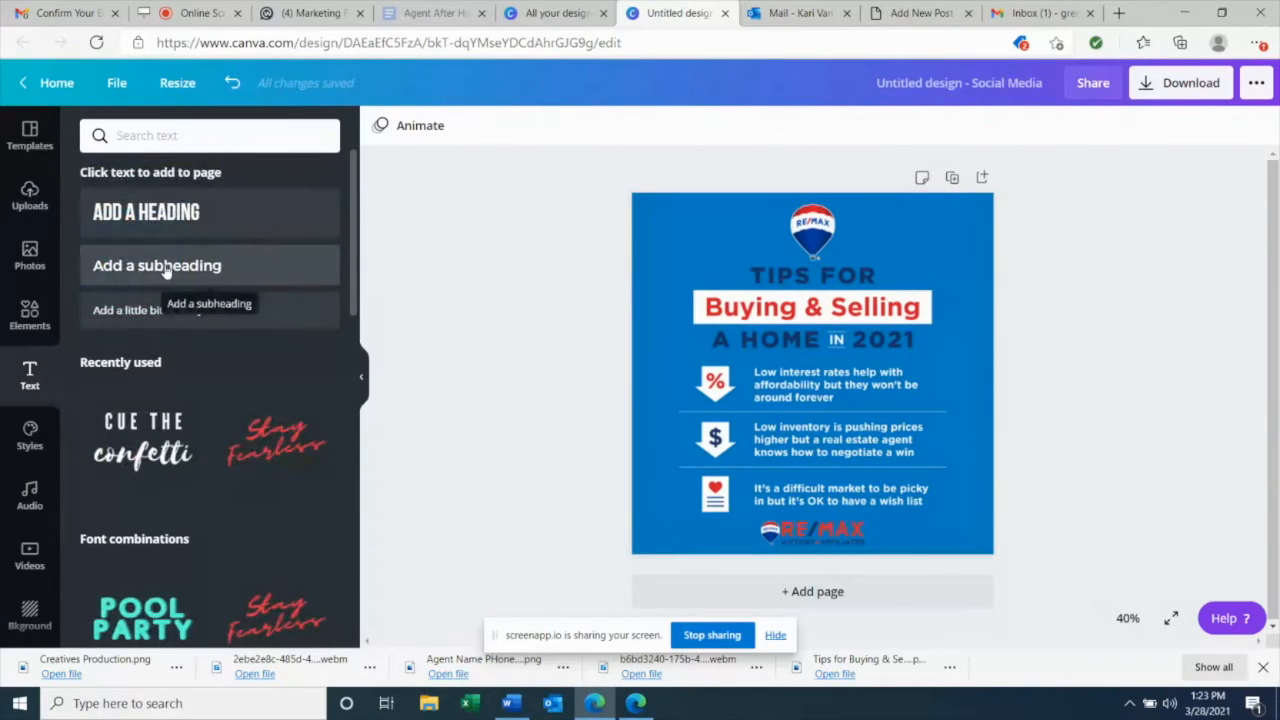
{"action": "left_click", "coordinate": [252, 272]}
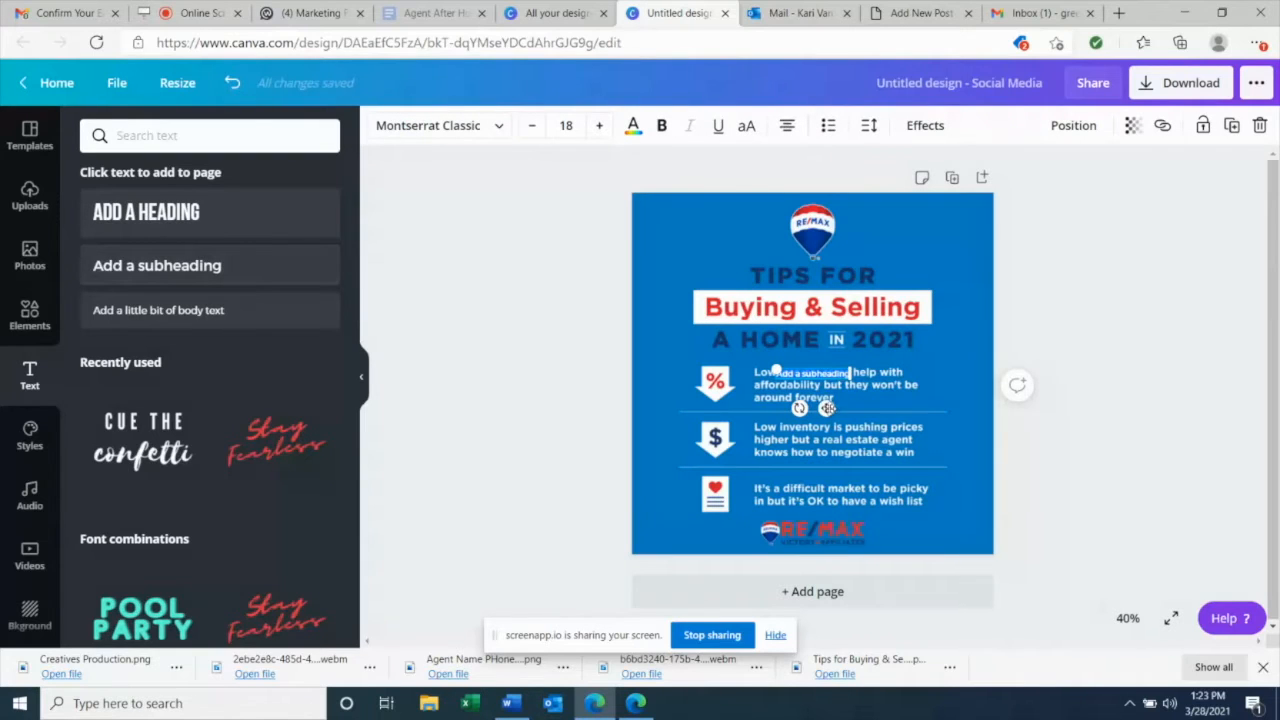
{"action": "left_click_drag", "start_coordinate": [776, 369], "coordinate": [876, 520]}
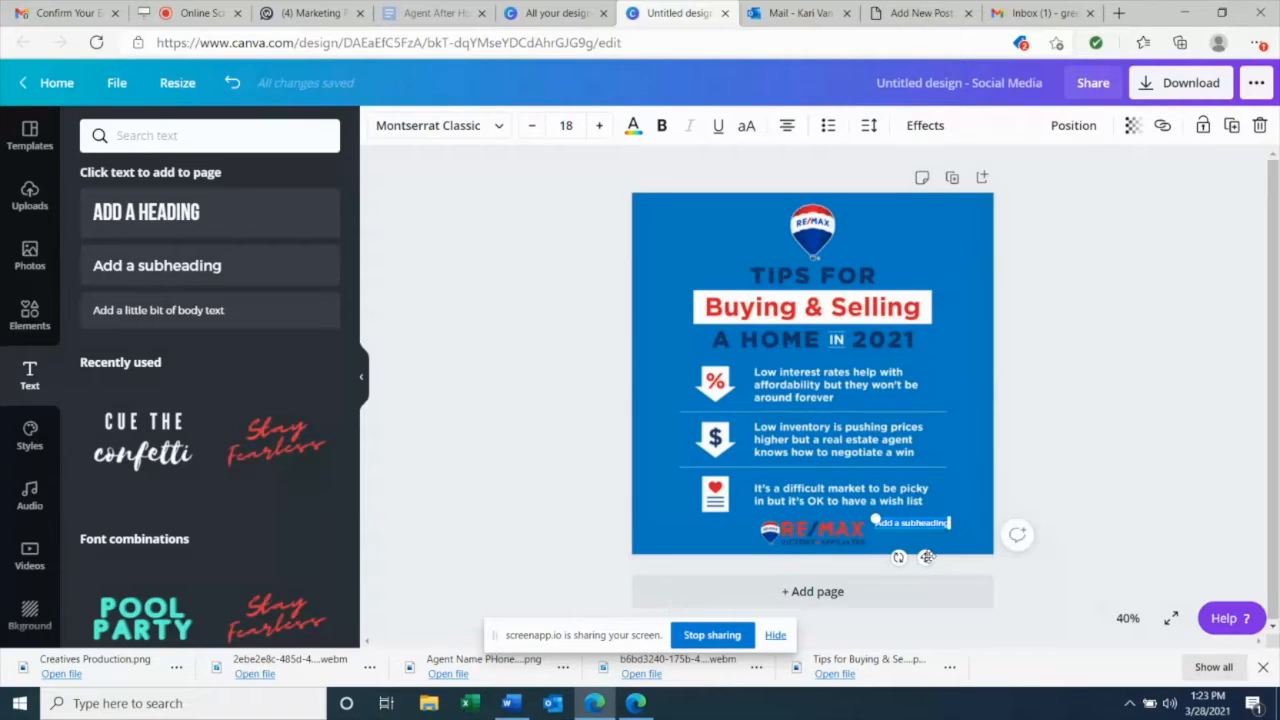
{"action": "type", "text": "Agent Name"}
{"action": "left_click_drag", "start_coordinate": [927, 557], "coordinate": [925, 568]}
{"action": "type", "text": "PHone Number"}
{"action": "key", "text": "Return"}
{"action": "type", "text": "Website"}
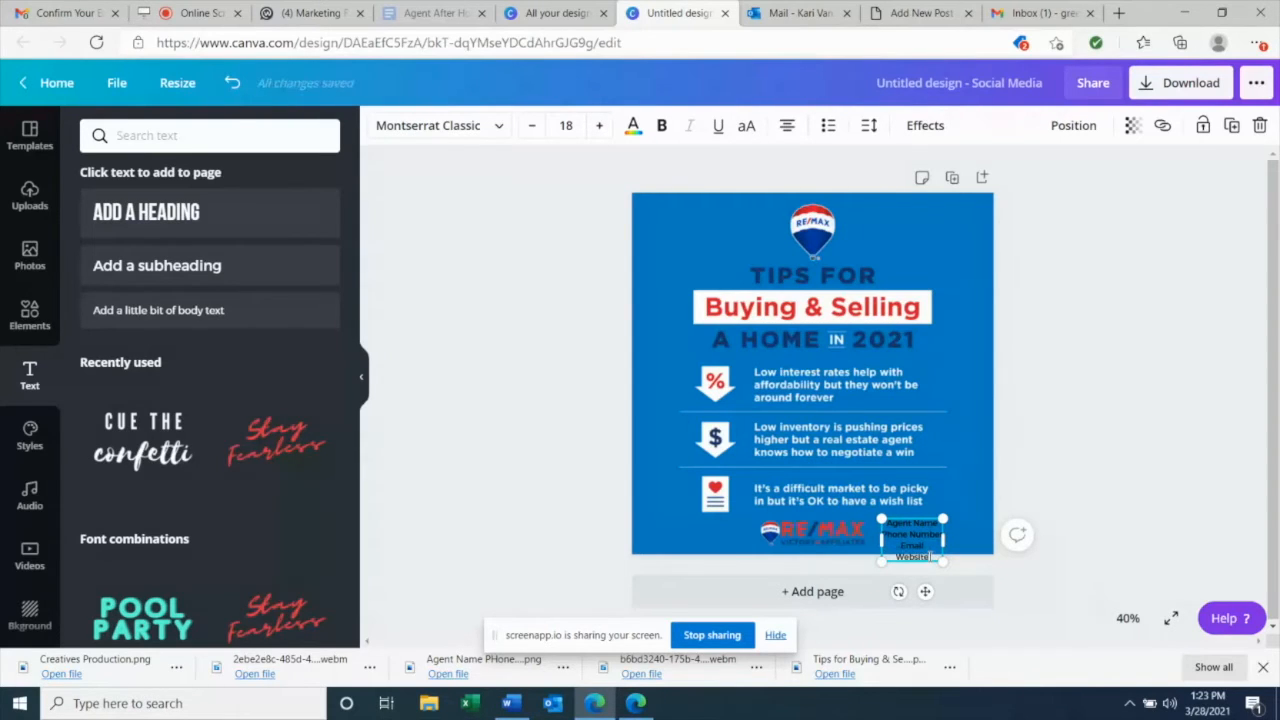
{"action": "left_click", "coordinate": [633, 128]}
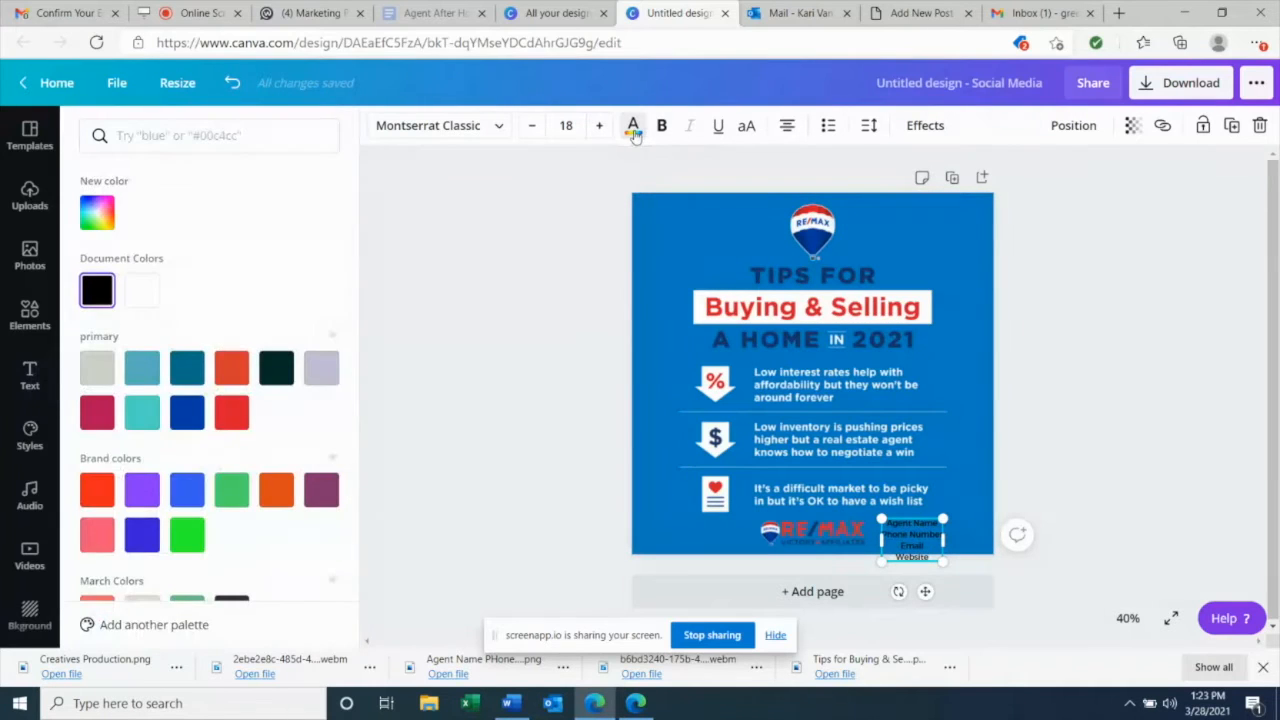
{"action": "left_click", "coordinate": [146, 293]}
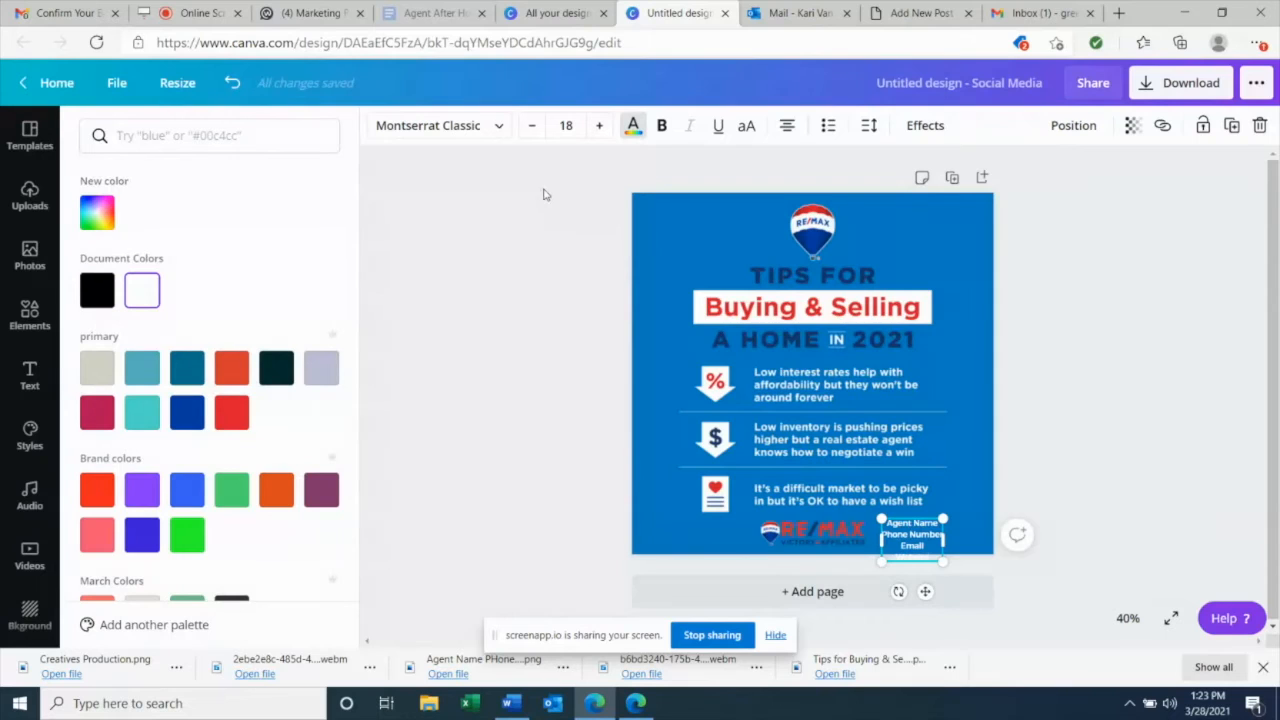
Step: Right-align the contact text and move it up slightly so all four lines fit inside the graphic's bottom edge
{"action": "left_click", "coordinate": [786, 130]}
{"action": "left_click", "coordinate": [785, 132]}
{"action": "left_click", "coordinate": [785, 132]}
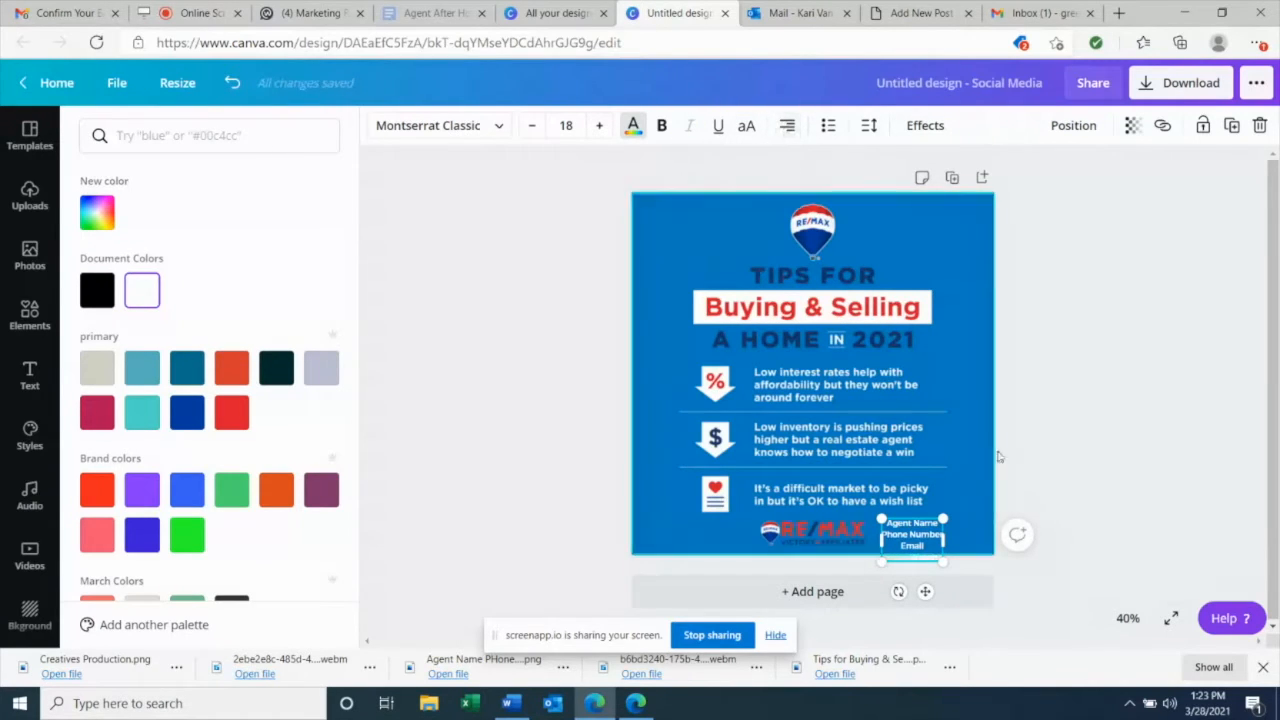
{"action": "left_click", "coordinate": [1071, 446]}
{"action": "left_click", "coordinate": [1115, 425]}
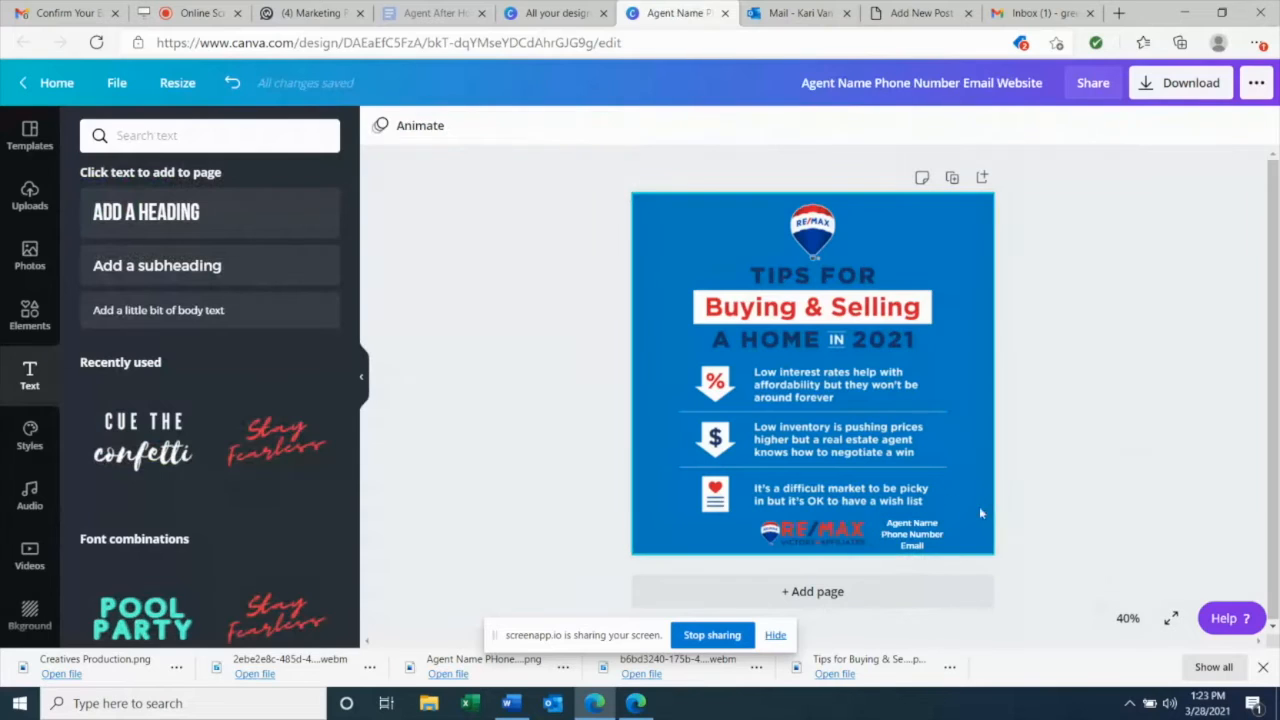
{"action": "left_click", "coordinate": [928, 543]}
{"action": "left_click", "coordinate": [786, 127]}
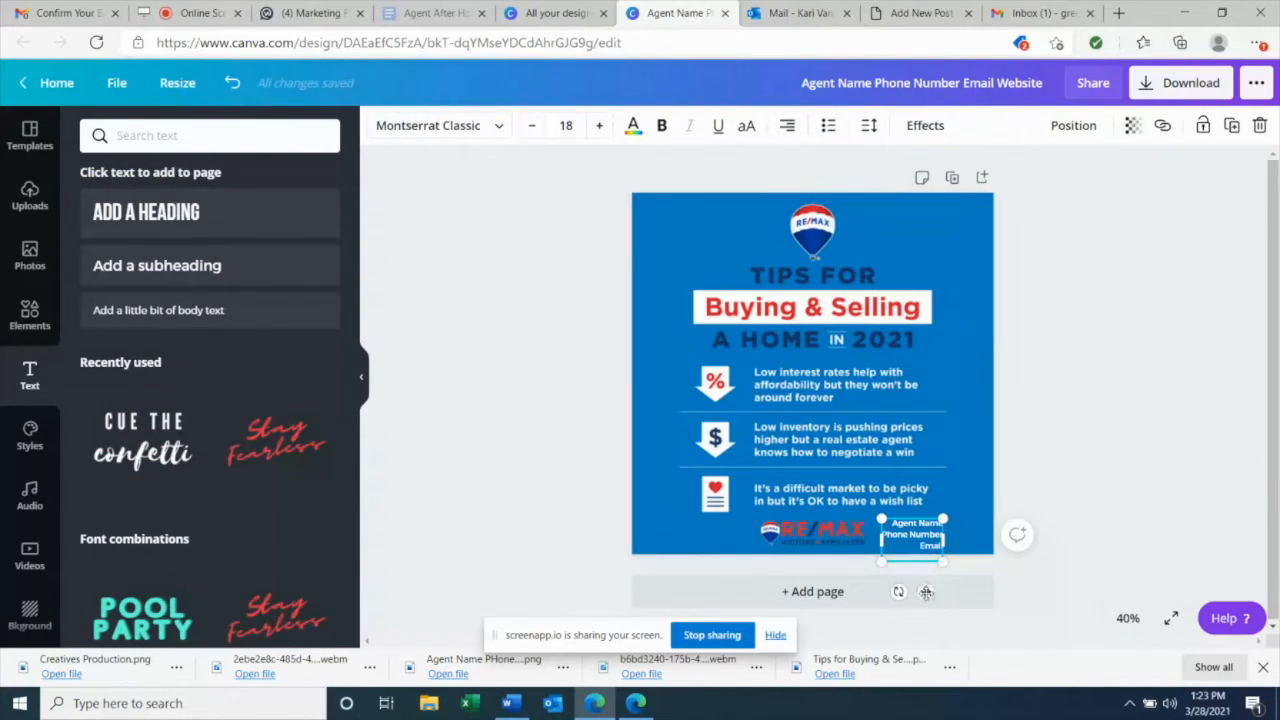
{"action": "left_click_drag", "start_coordinate": [926, 592], "coordinate": [925, 584]}
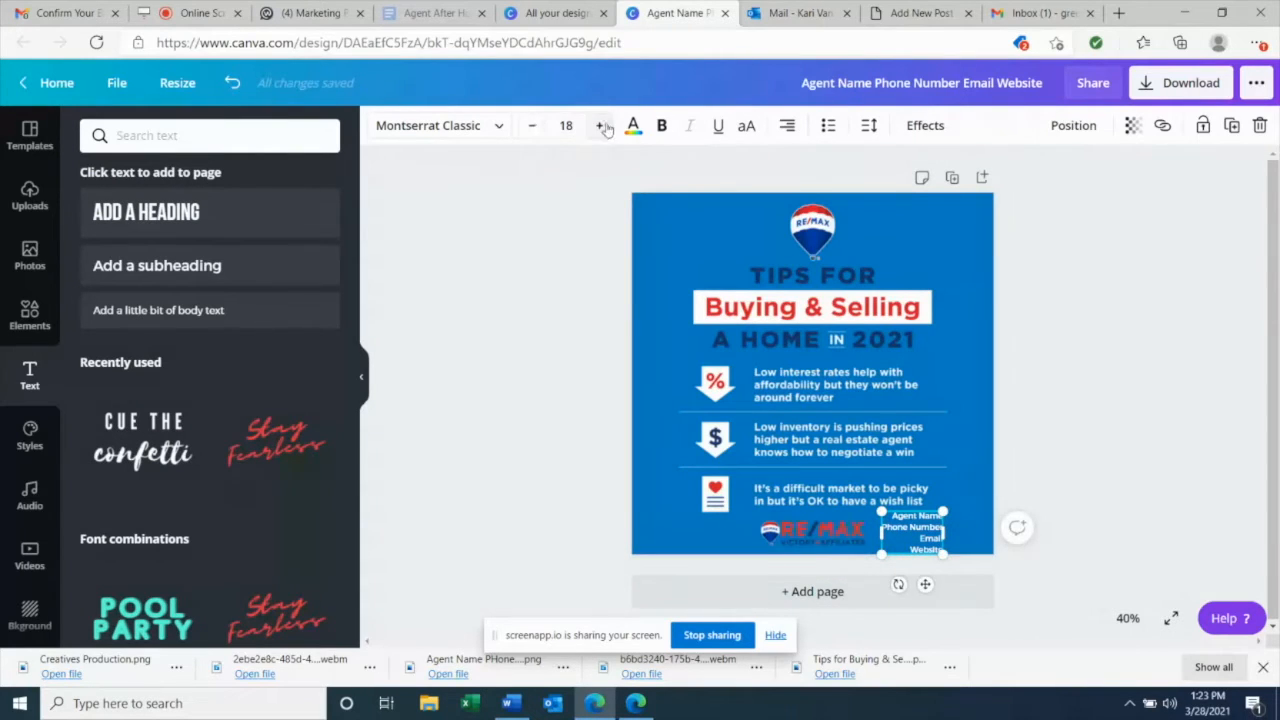
Step: Set the contact text's line height to 1.13 and its letter spacing to 65
{"action": "left_click", "coordinate": [430, 125]}
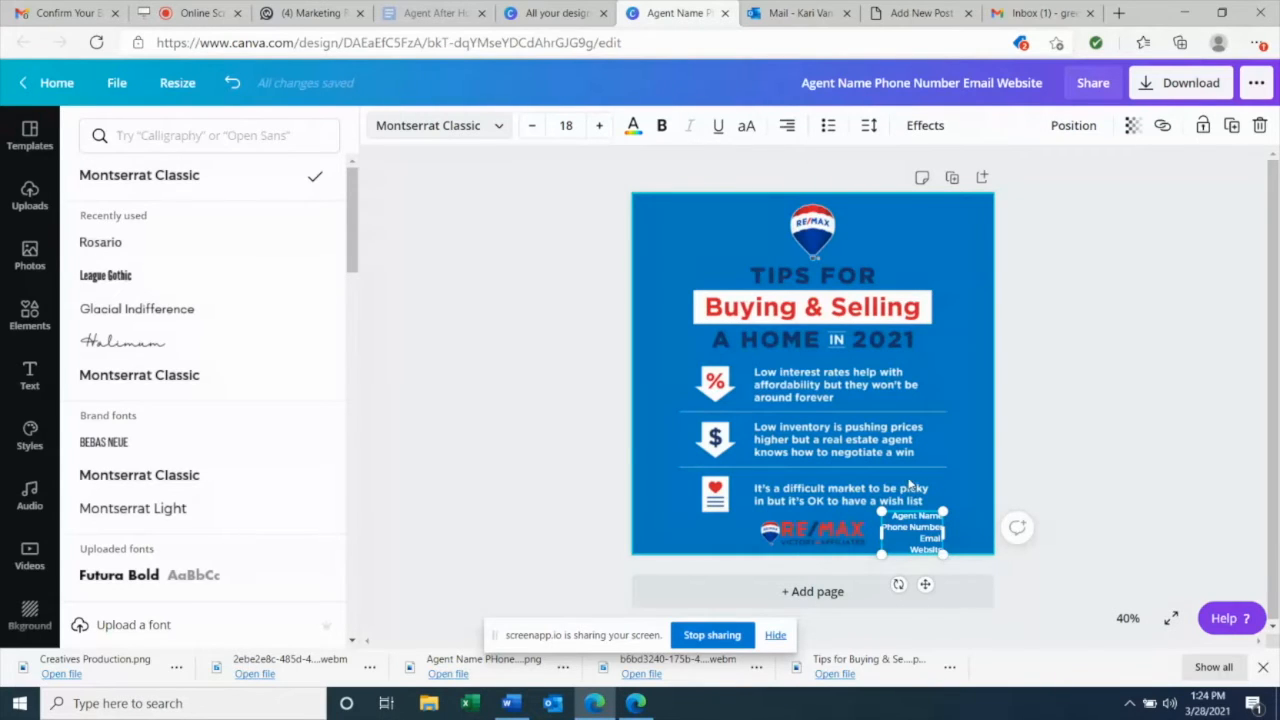
{"action": "left_click", "coordinate": [870, 127]}
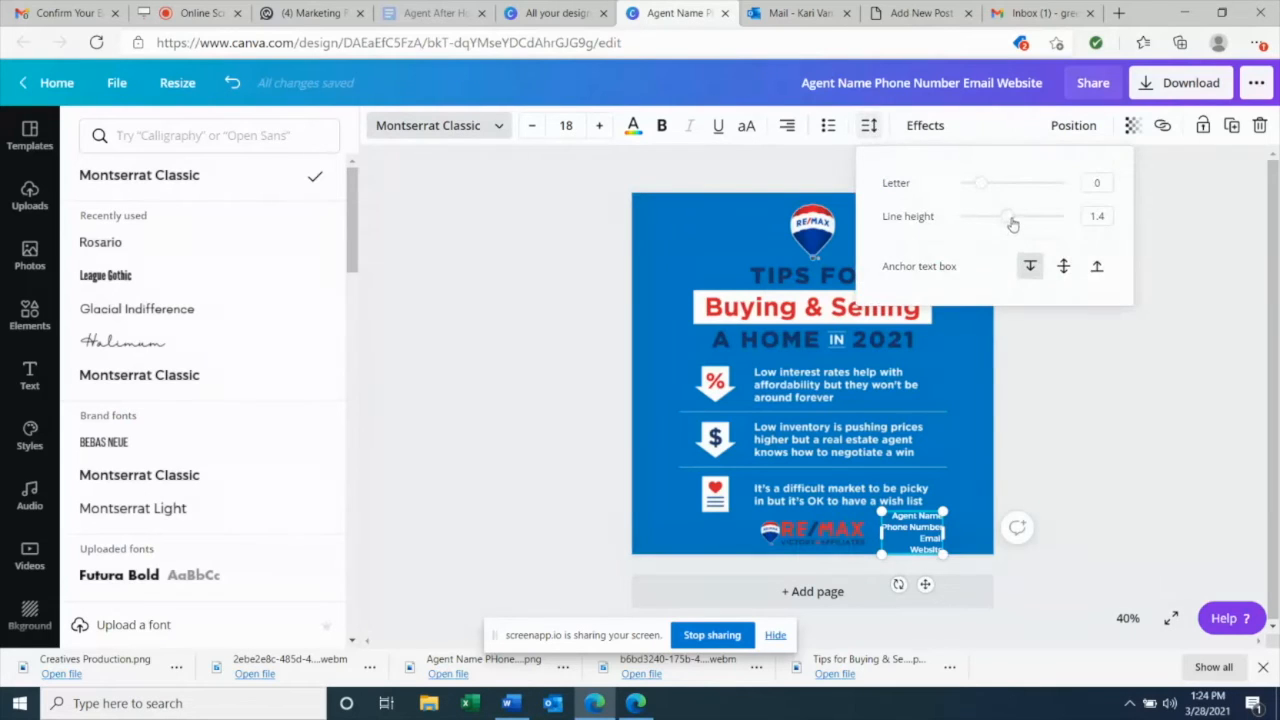
{"action": "left_click_drag", "start_coordinate": [1010, 222], "coordinate": [994, 229]}
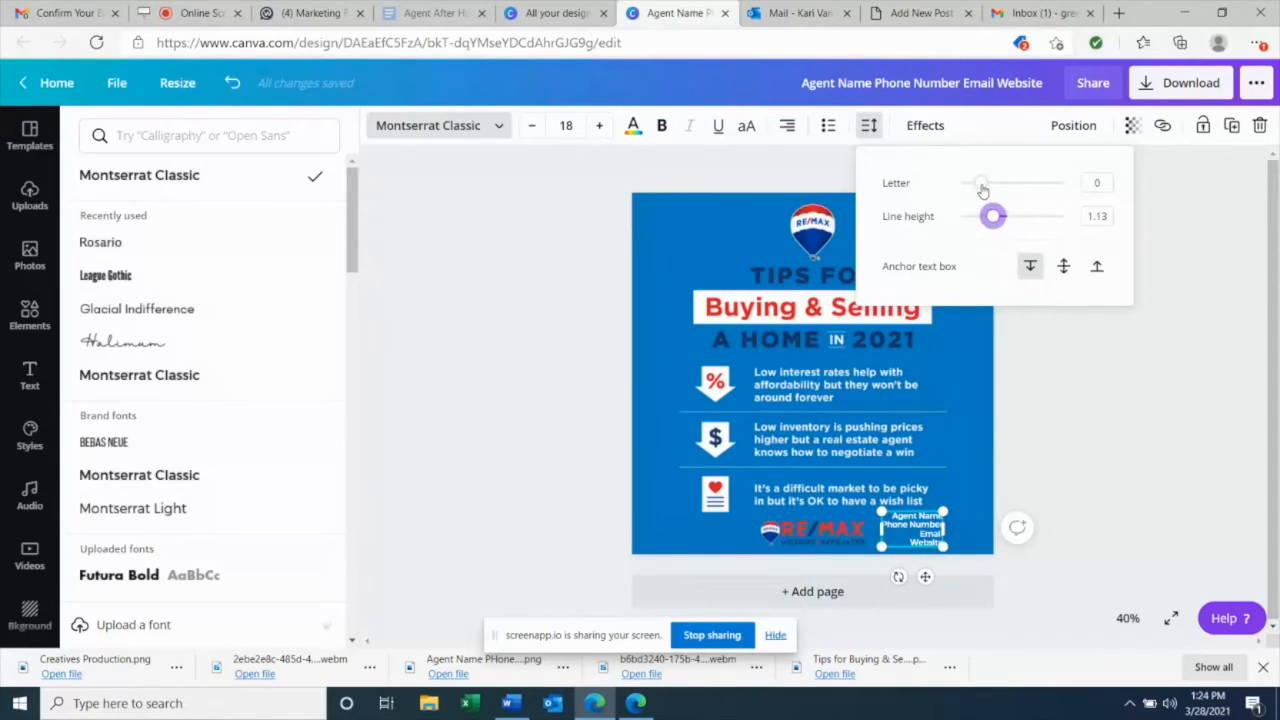
{"action": "left_click", "coordinate": [982, 186]}
{"action": "left_click_drag", "start_coordinate": [982, 186], "coordinate": [988, 187]}
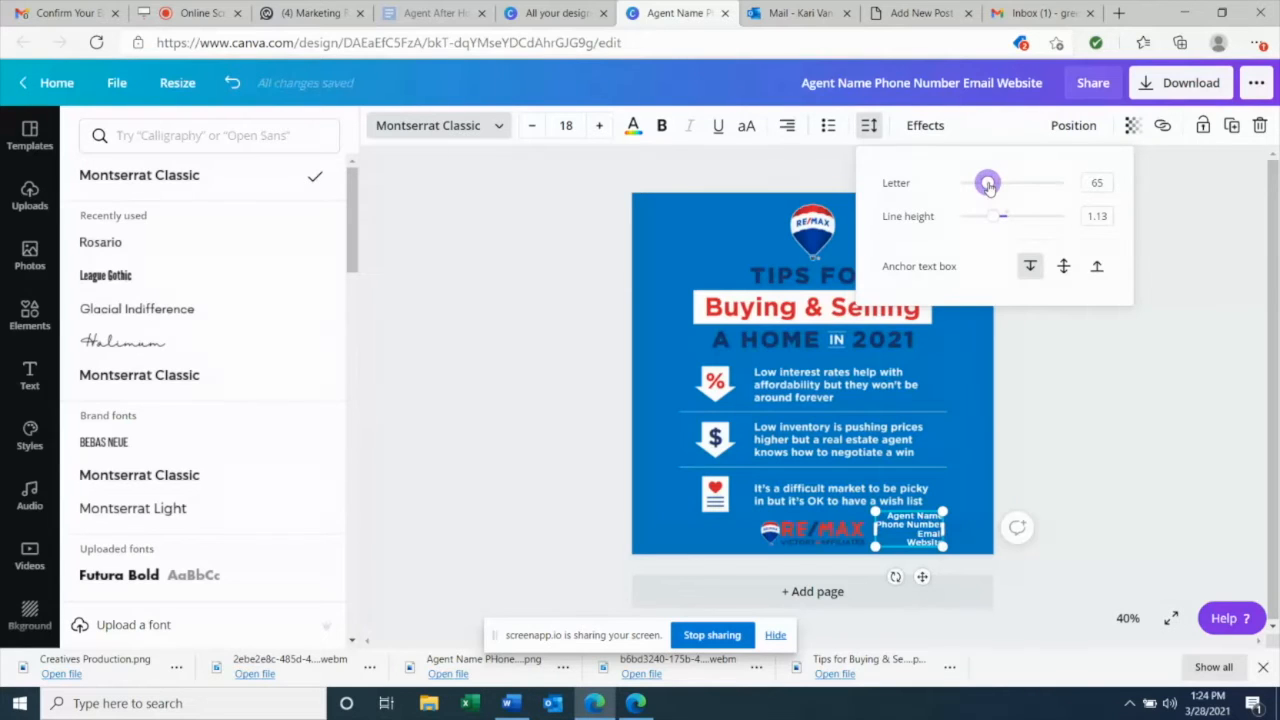
{"action": "left_click", "coordinate": [1054, 442]}
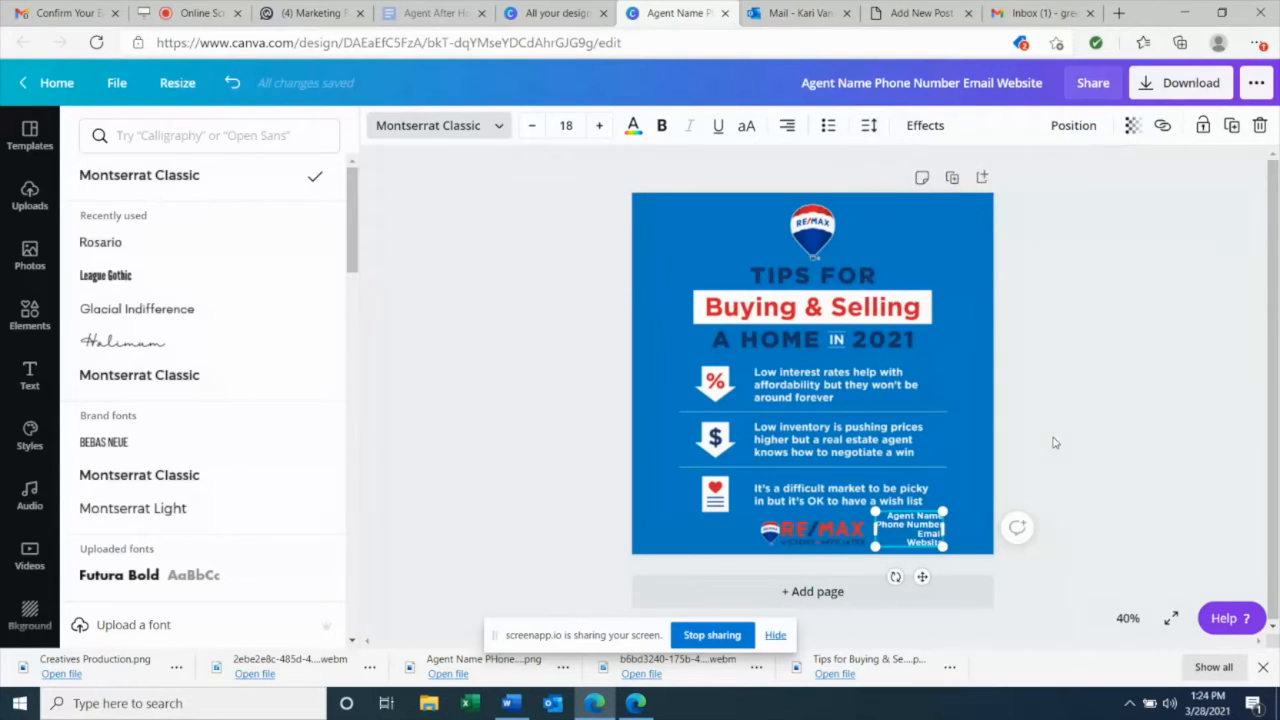
{"action": "left_click", "coordinate": [1054, 442]}
{"action": "left_click", "coordinate": [1054, 442]}
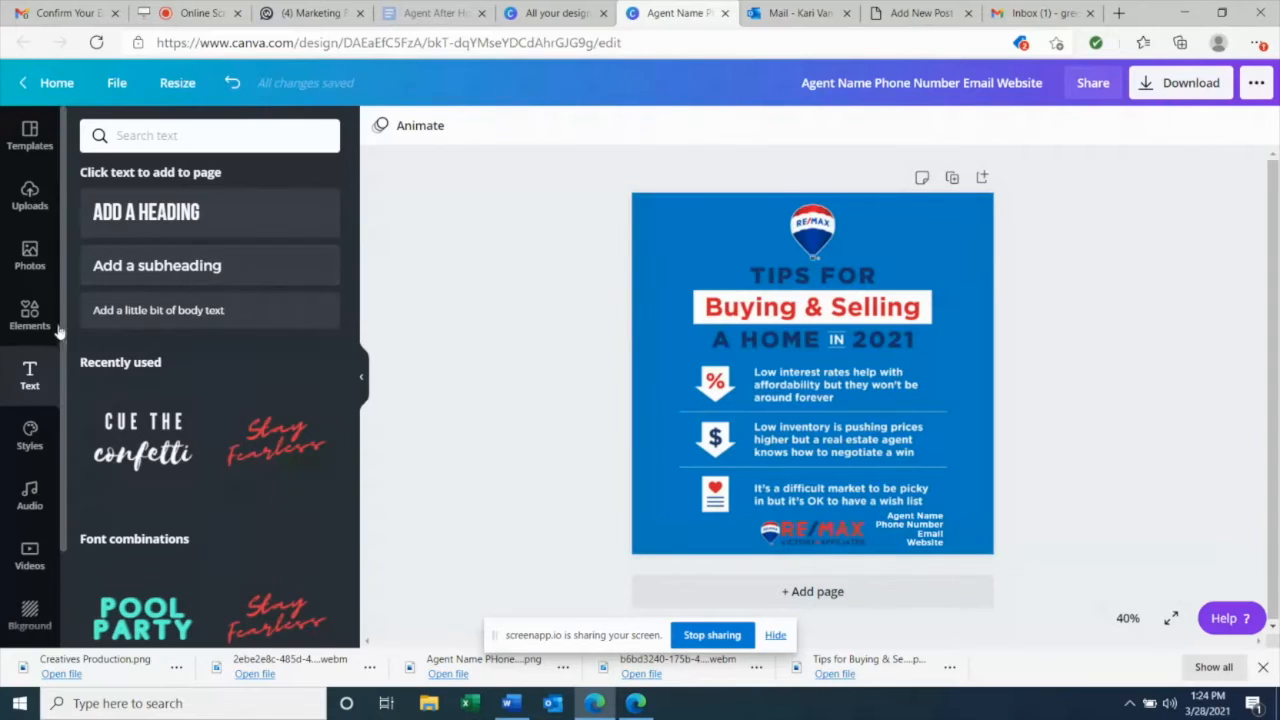
Step: Look through the available photo frames in the elements library
{"action": "left_click", "coordinate": [30, 316]}
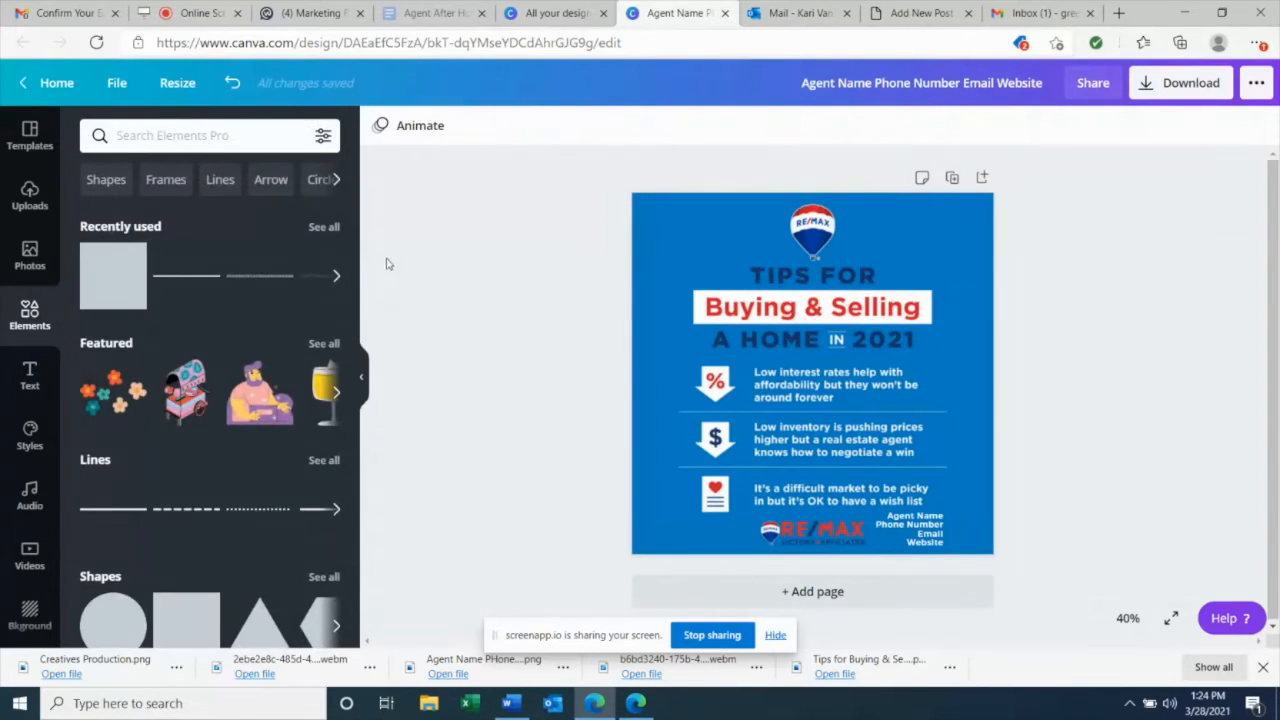
{"action": "scroll", "coordinate": [330, 368], "scroll_direction": "down", "scroll_amount": 3}
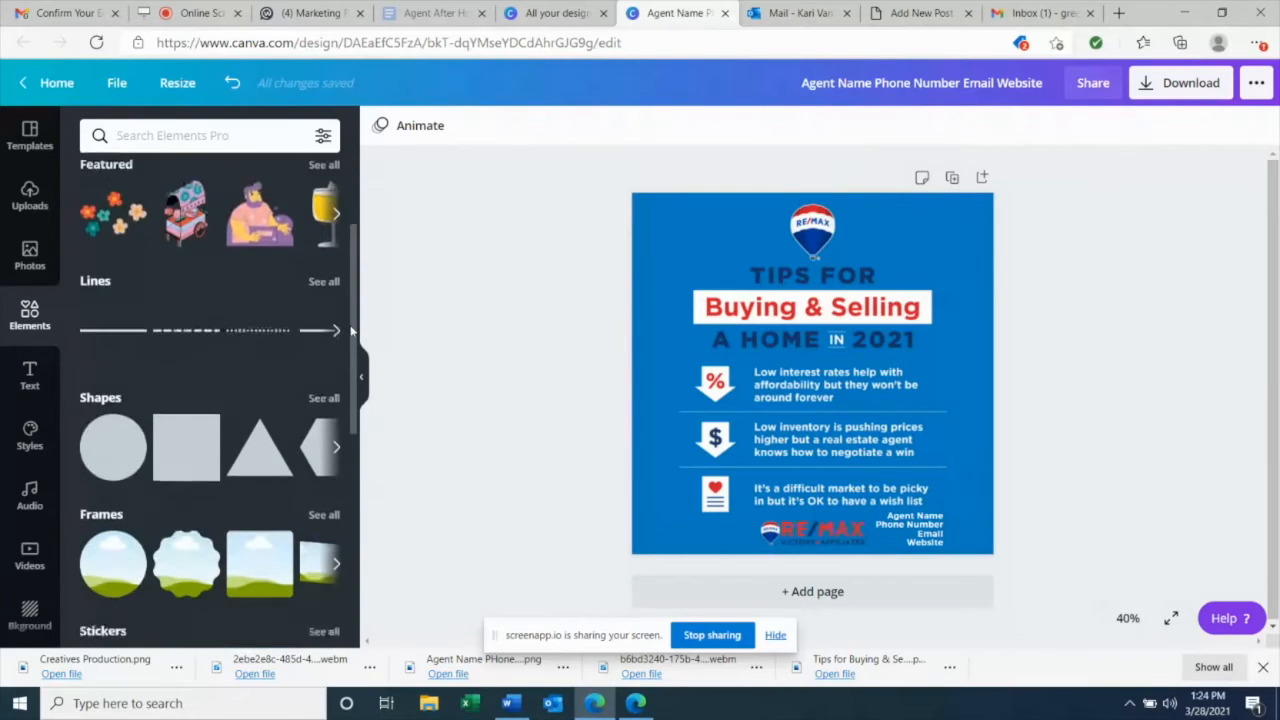
{"action": "left_click", "coordinate": [323, 426]}
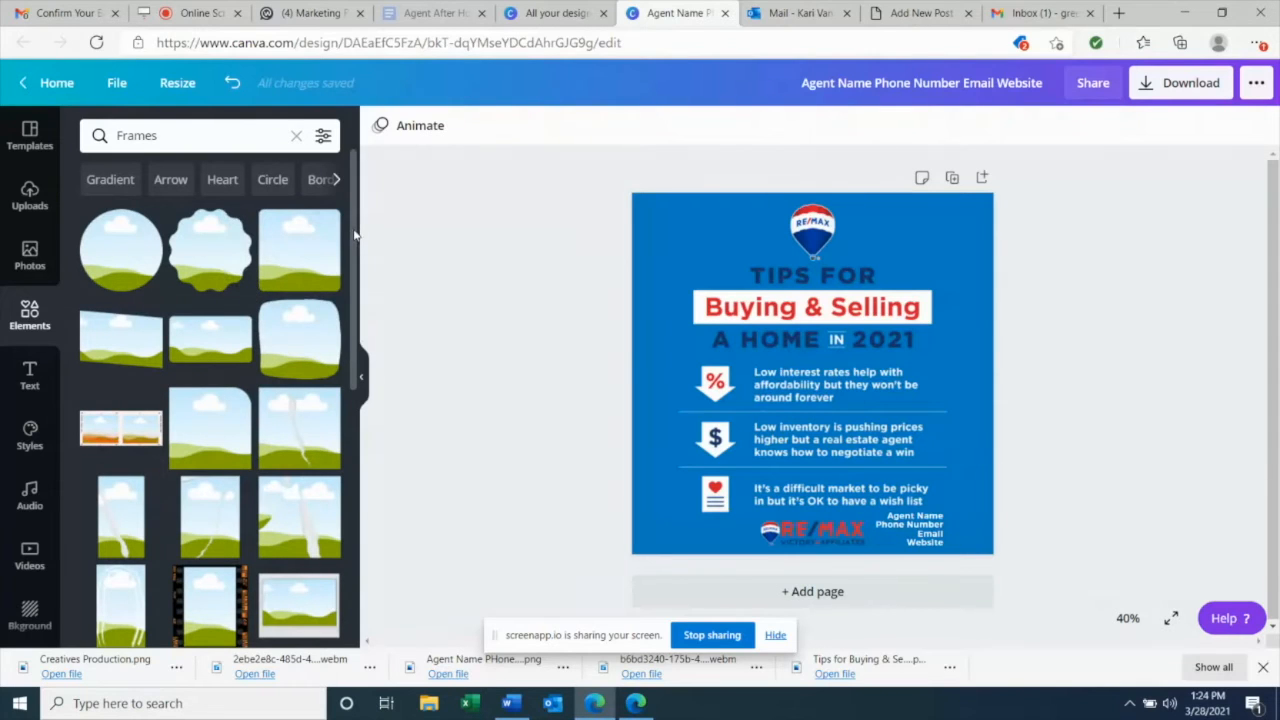
{"action": "left_click_drag", "start_coordinate": [362, 240], "coordinate": [362, 378]}
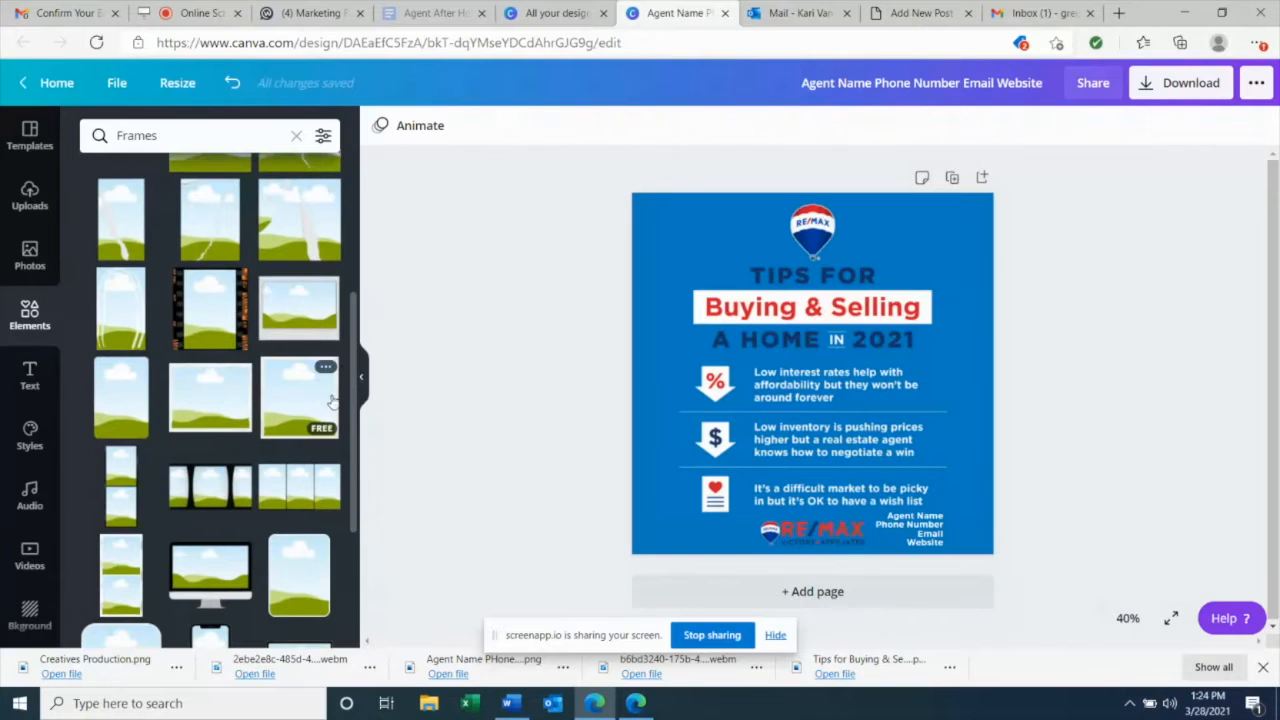
{"action": "left_click_drag", "start_coordinate": [352, 405], "coordinate": [358, 265]}
{"action": "left_click", "coordinate": [294, 136]}
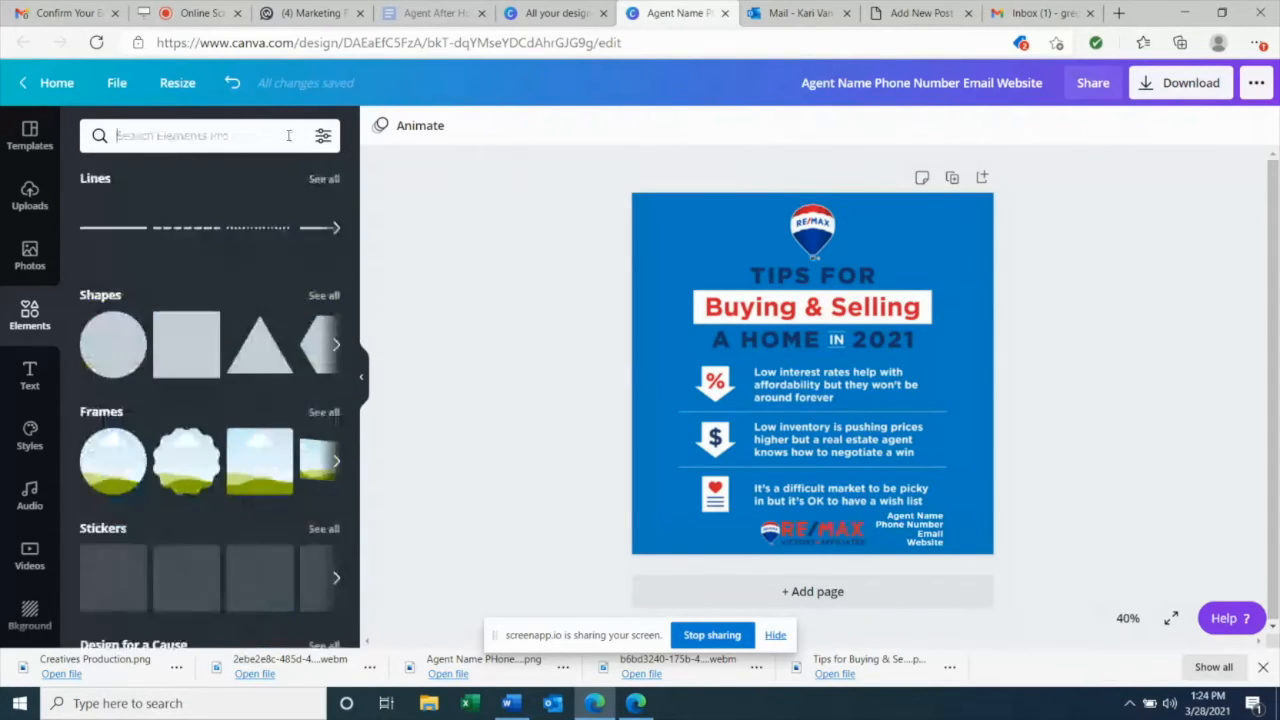
Step: Add a single-image grid and shrink it to a small, slightly tall placeholder near the graphic's right edge
{"action": "left_click_drag", "start_coordinate": [360, 297], "coordinate": [352, 335]}
{"action": "scroll", "coordinate": [352, 335], "scroll_direction": "down", "scroll_amount": 4}
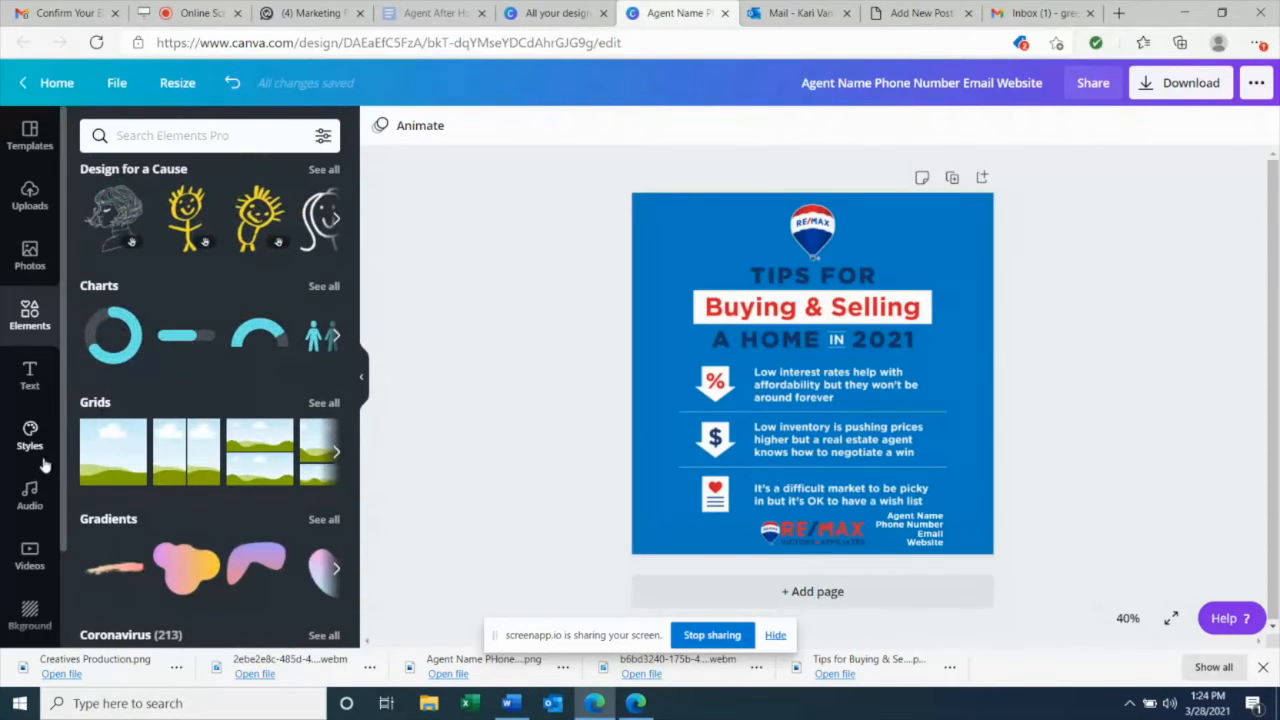
{"action": "left_click", "coordinate": [116, 455]}
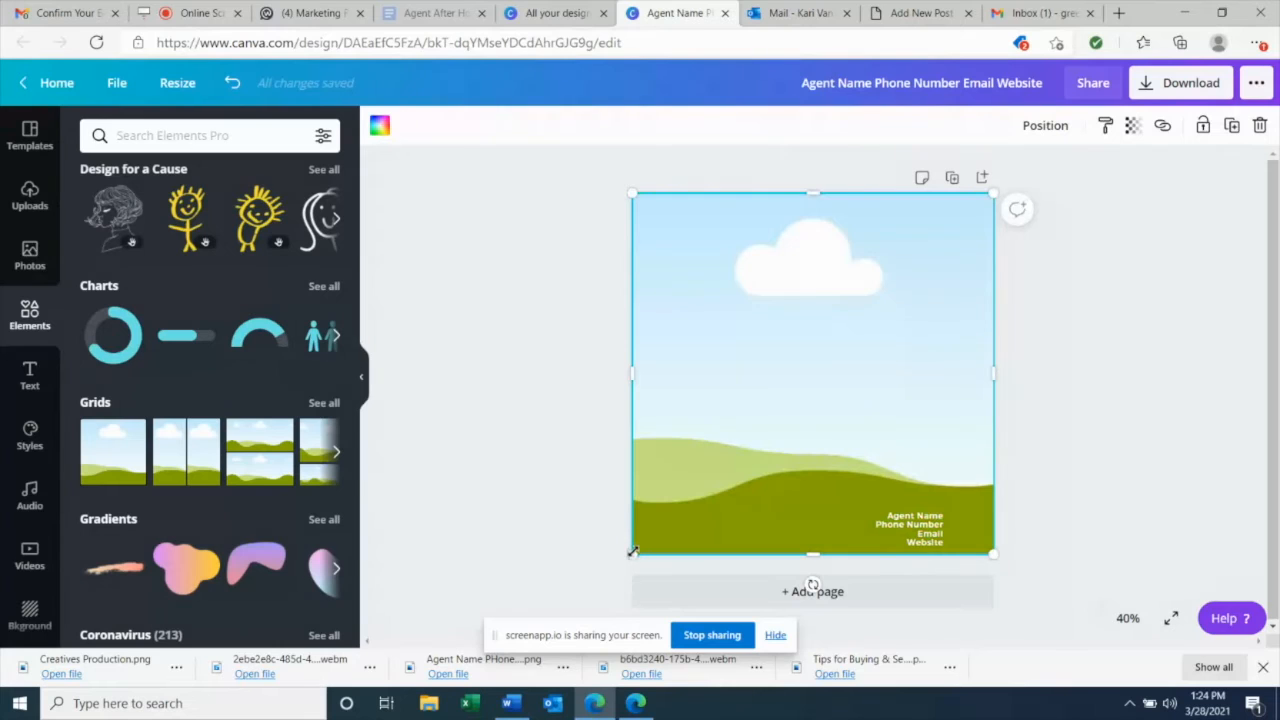
{"action": "left_click_drag", "start_coordinate": [633, 551], "coordinate": [968, 443]}
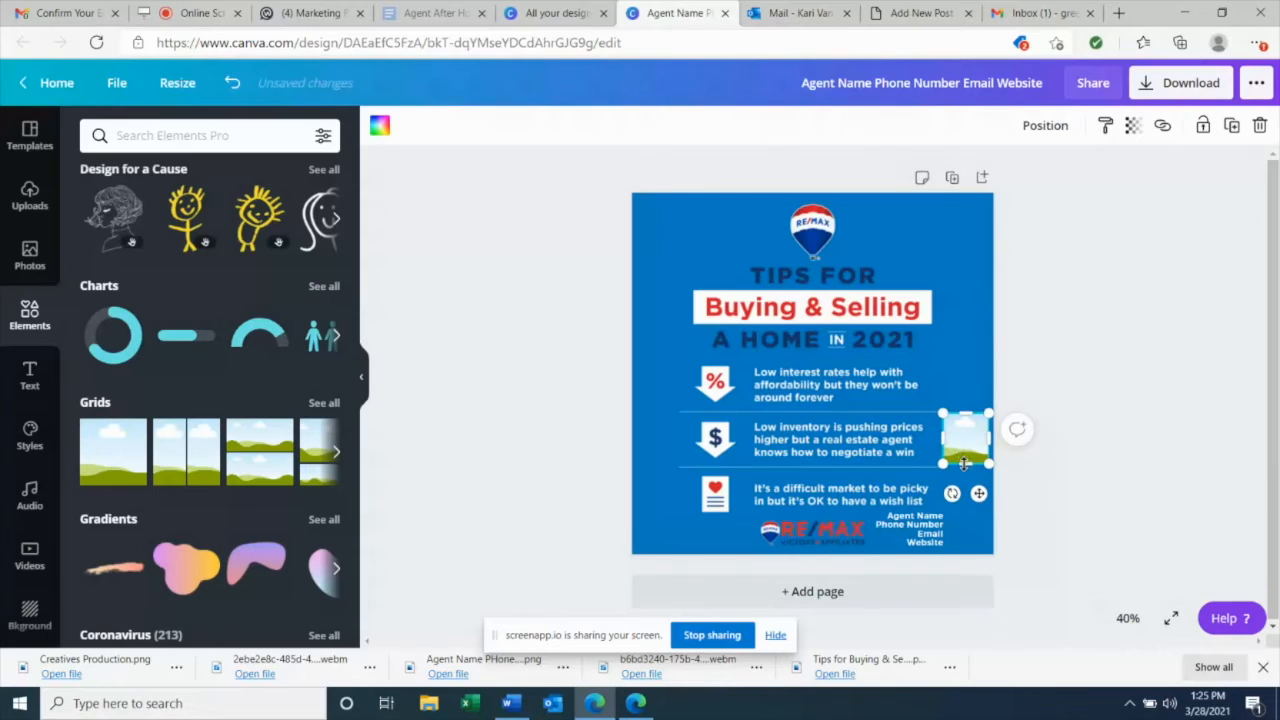
{"action": "left_click_drag", "start_coordinate": [963, 468], "coordinate": [964, 476]}
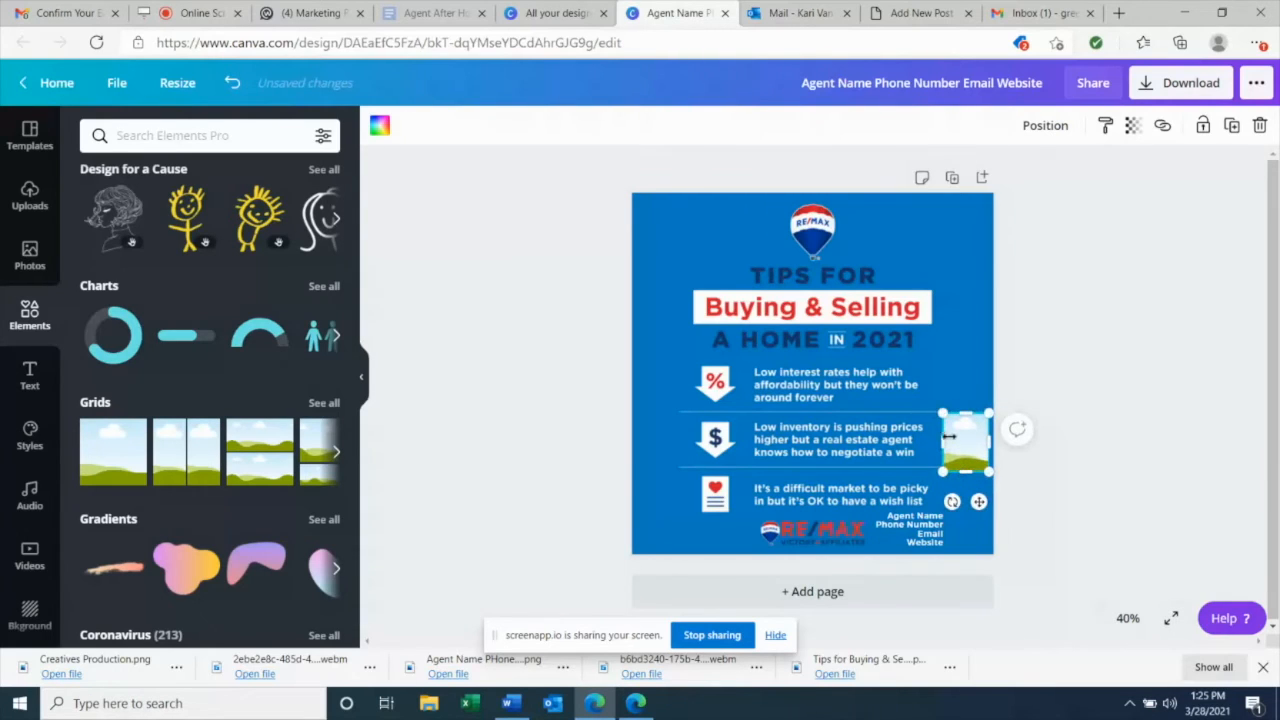
Step: Reduce the photo placeholder a little more and place it in the graphic's lower-right corner beside the contact text
{"action": "left_click_drag", "start_coordinate": [944, 412], "coordinate": [965, 521]}
{"action": "key", "text": "Down"}
{"action": "key", "text": "Down"}
{"action": "key", "text": "Down"}
{"action": "key", "text": "Down"}
{"action": "key", "text": "Down"}
{"action": "key", "text": "Down"}
{"action": "key", "text": "Down"}
{"action": "key", "text": "Down"}
{"action": "key", "text": "Down"}
{"action": "key", "text": "Down"}
{"action": "key", "text": "Down"}
{"action": "key", "text": "Down"}
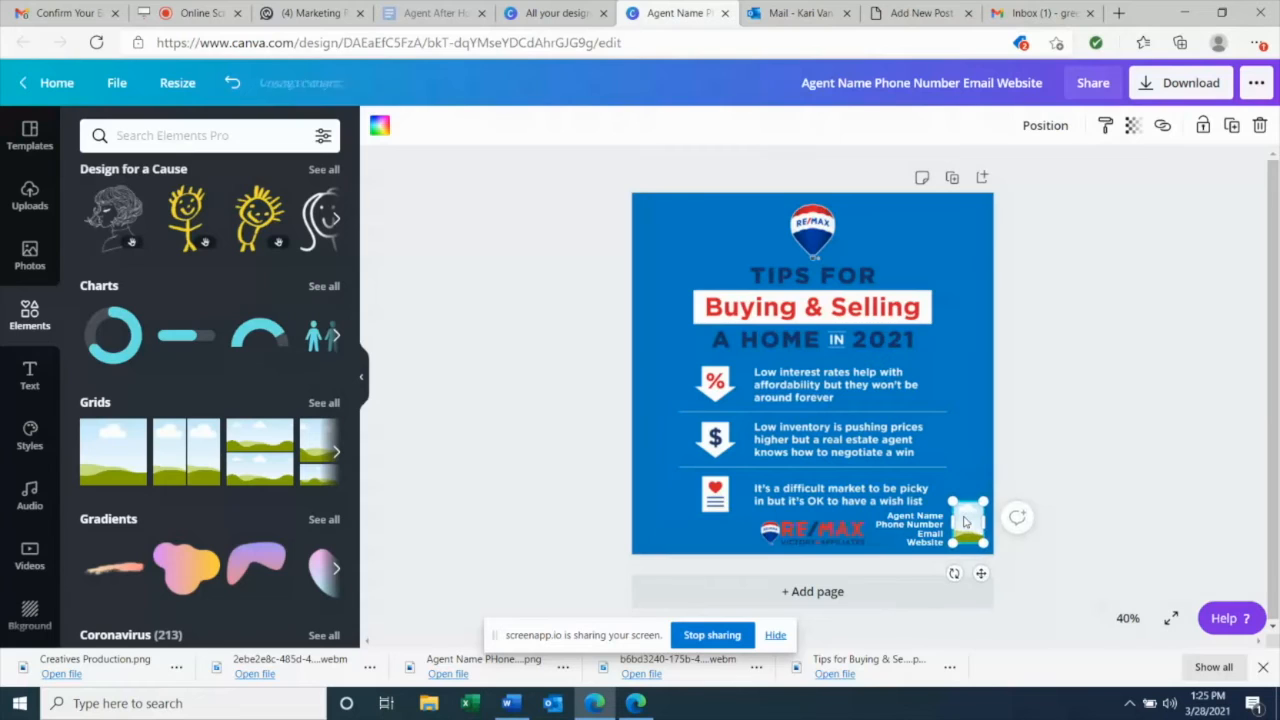
Step: Shift the contact text block right until it sits close against the photo placeholder
{"action": "left_click", "coordinate": [928, 526]}
{"action": "key", "text": "Right"}
{"action": "key", "text": "Right"}
{"action": "key", "text": "Right"}
{"action": "key", "text": "Right"}
{"action": "key", "text": "Right"}
{"action": "key", "text": "Right"}
{"action": "key", "text": "Right"}
{"action": "key", "text": "Right"}
{"action": "key", "text": "Right"}
{"action": "key", "text": "Right"}
{"action": "key", "text": "Right"}
{"action": "key", "text": "Right"}
{"action": "key", "text": "Right"}
{"action": "key", "text": "Right"}
{"action": "key", "text": "Right"}
{"action": "key", "text": "Right"}
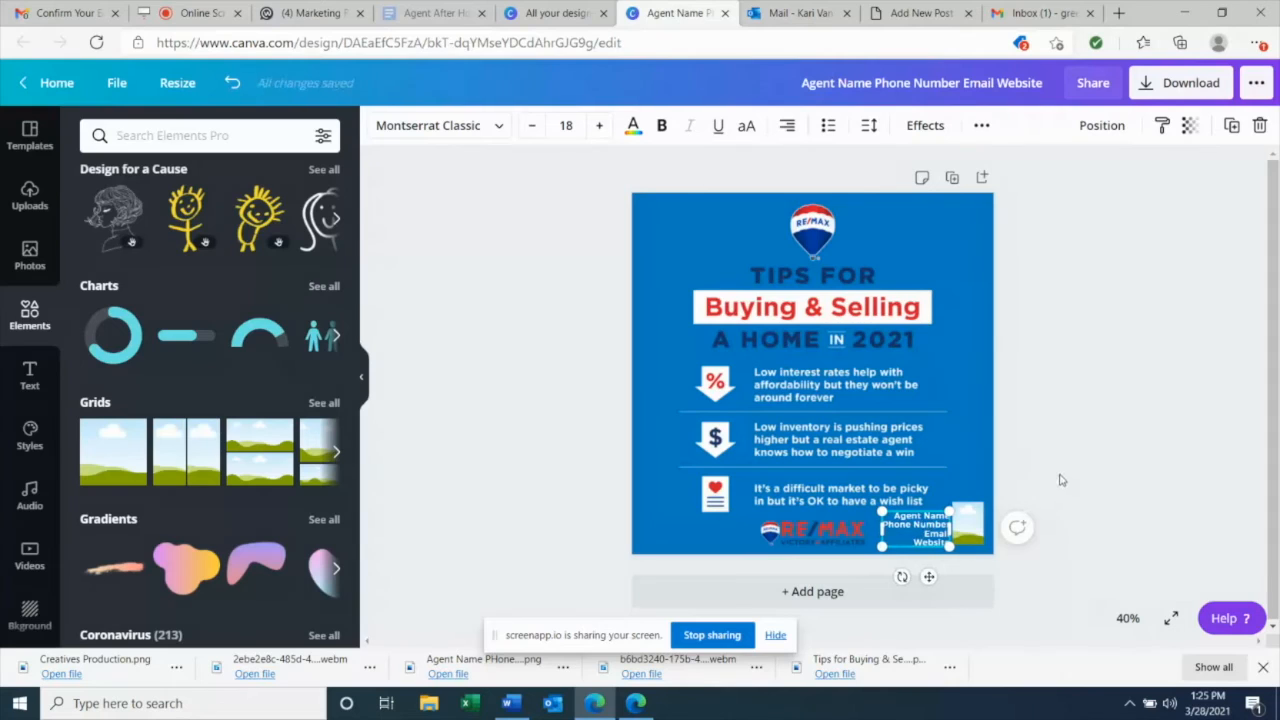
Step: Fill the photo placeholder with the uploaded silhouette headshot
{"action": "left_click", "coordinate": [1061, 480]}
{"action": "left_click", "coordinate": [984, 521]}
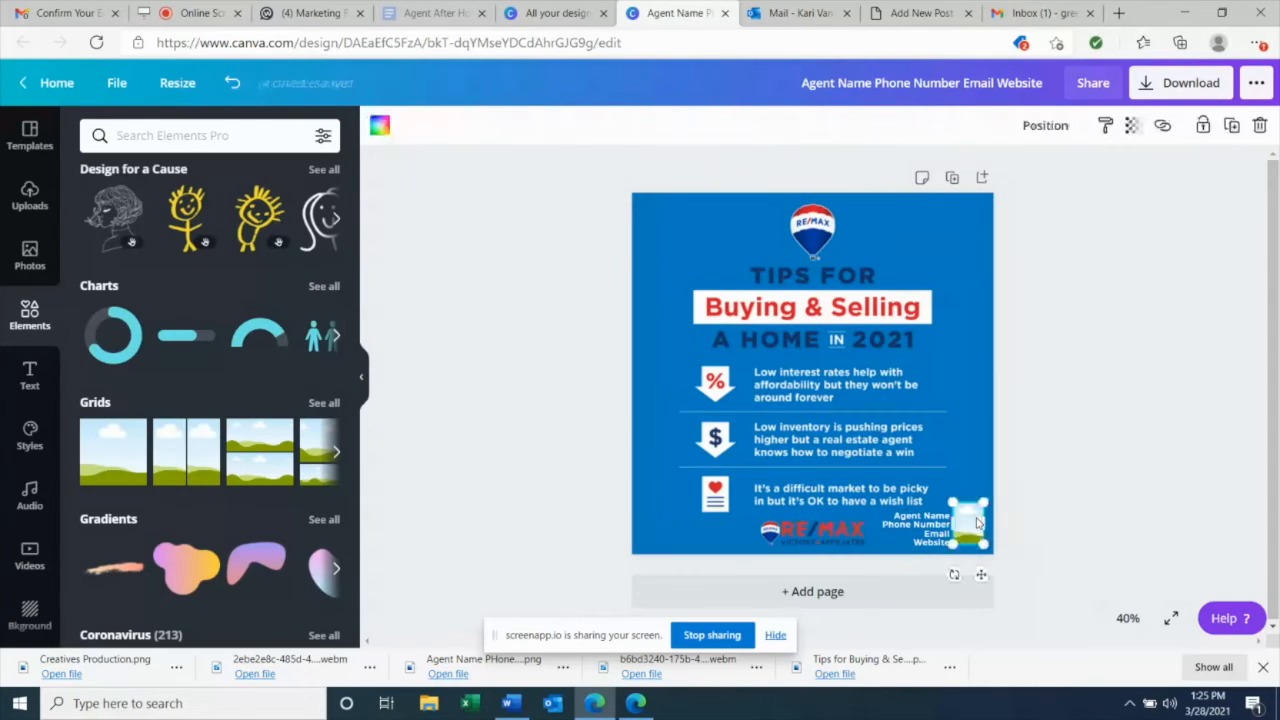
{"action": "left_click", "coordinate": [964, 527]}
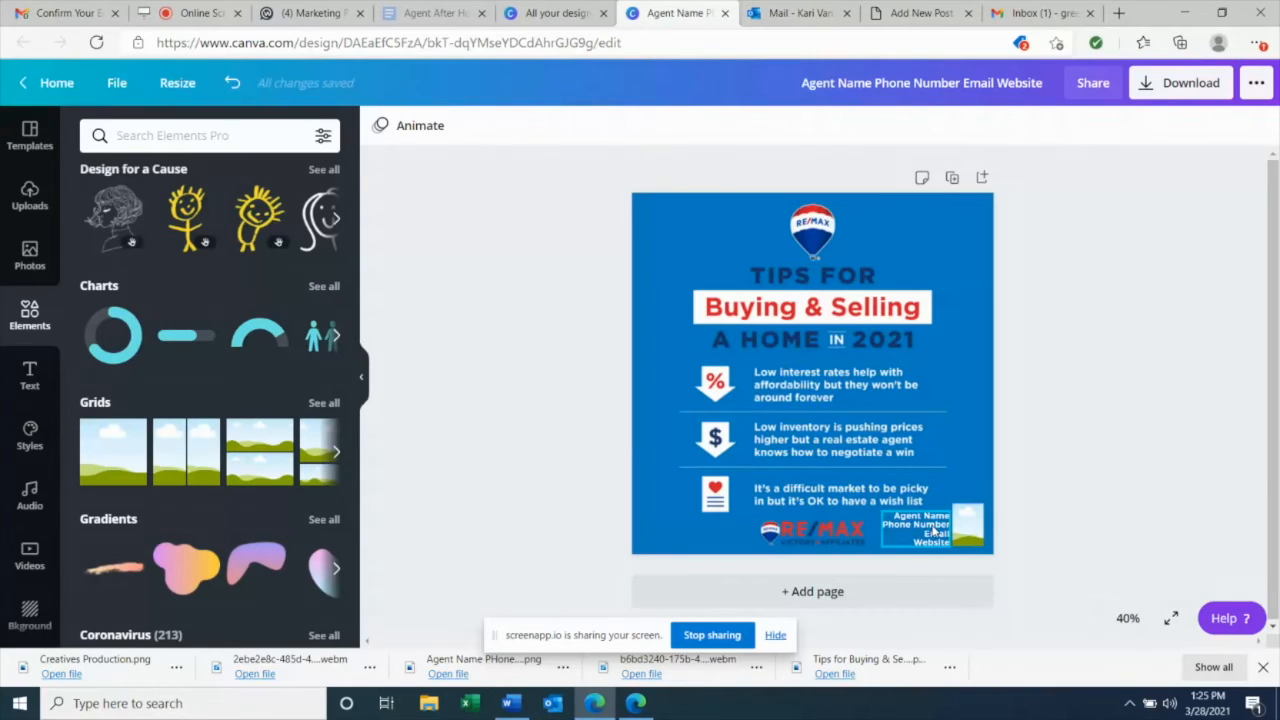
{"action": "left_click", "coordinate": [30, 193]}
{"action": "left_click_drag", "start_coordinate": [320, 322], "coordinate": [968, 525]}
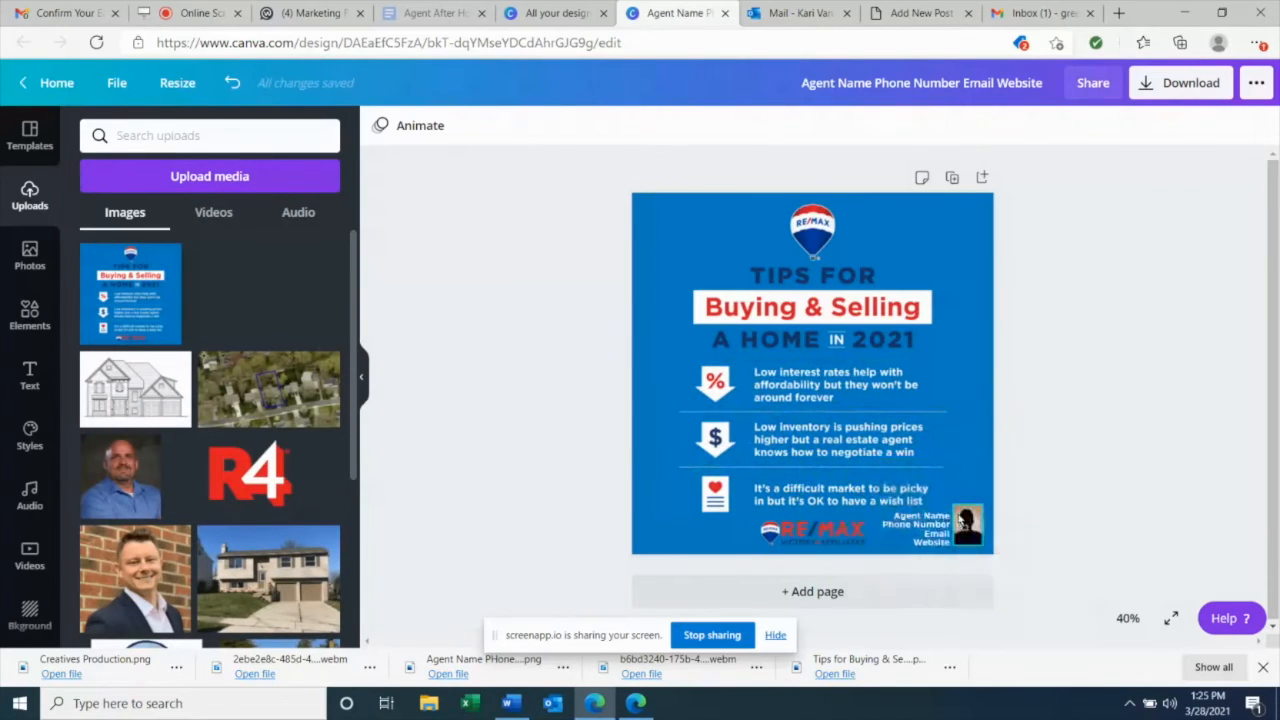
Step: Adjust the silhouette headshot's crop by shifting the image slightly right inside its placeholder so the head sits centered
{"action": "double_click", "coordinate": [966, 520]}
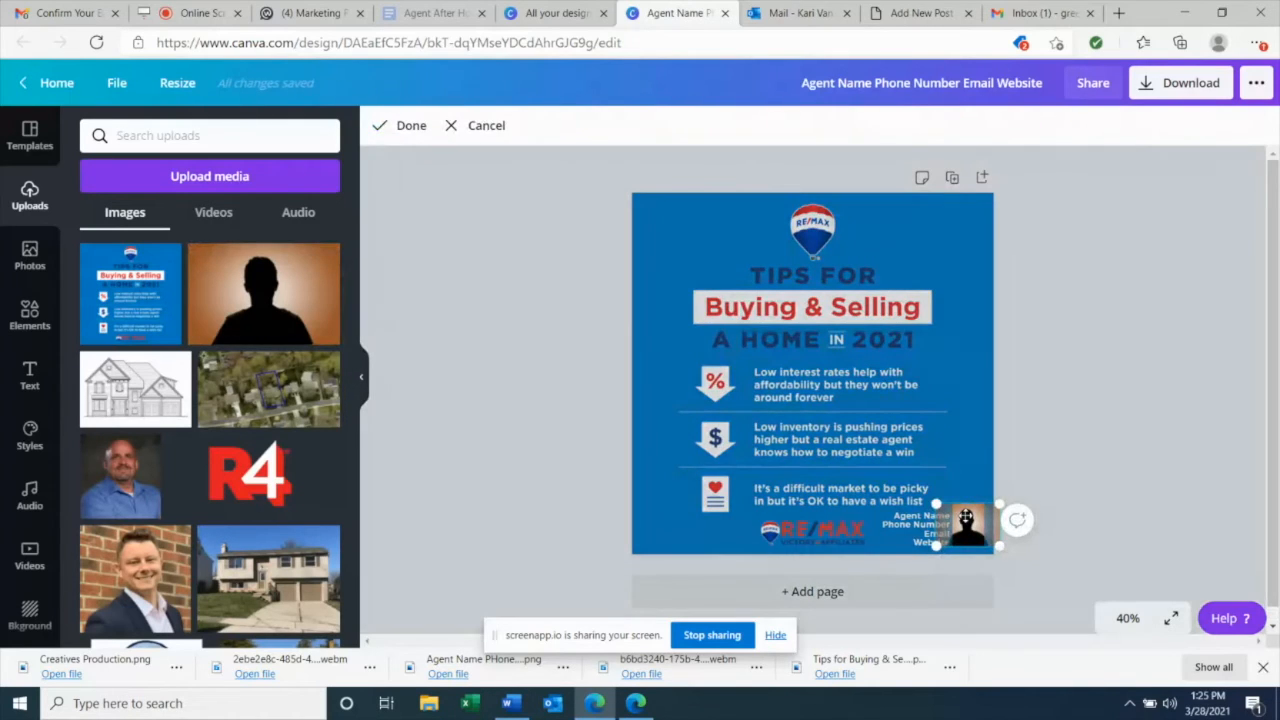
{"action": "left_click_drag", "start_coordinate": [965, 517], "coordinate": [967, 517]}
{"action": "left_click", "coordinate": [975, 406]}
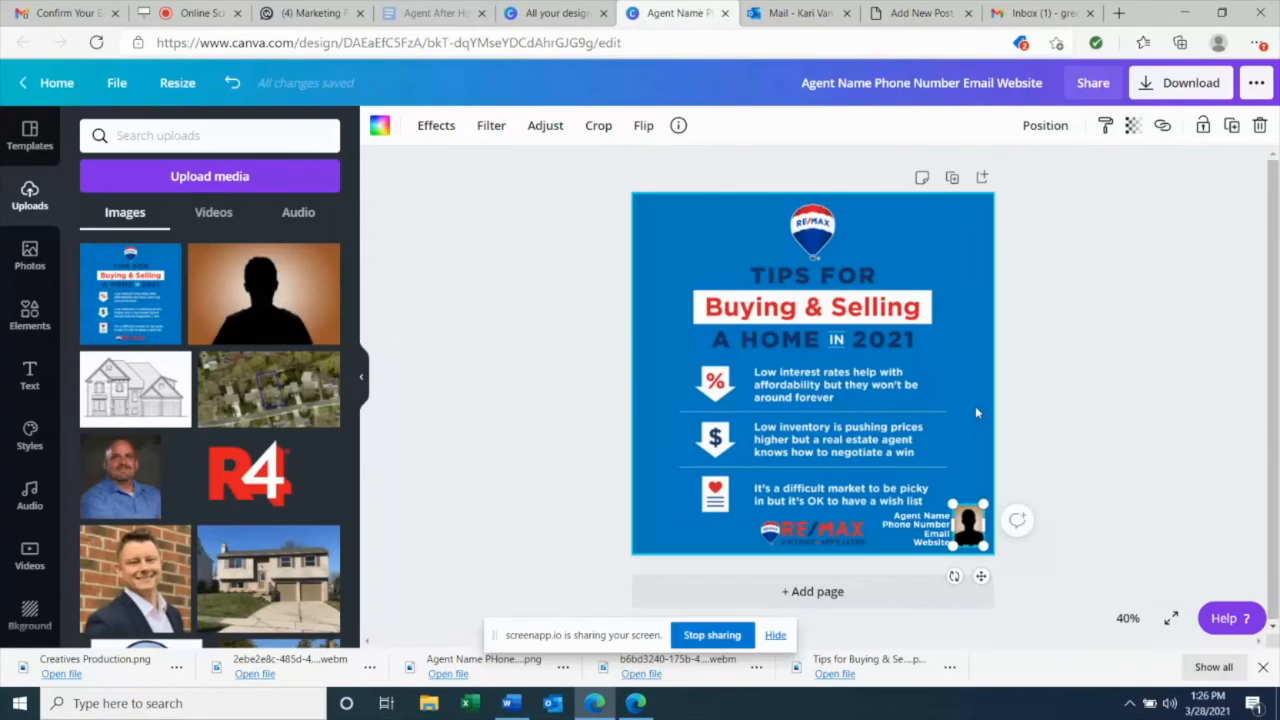
{"action": "left_click", "coordinate": [974, 354]}
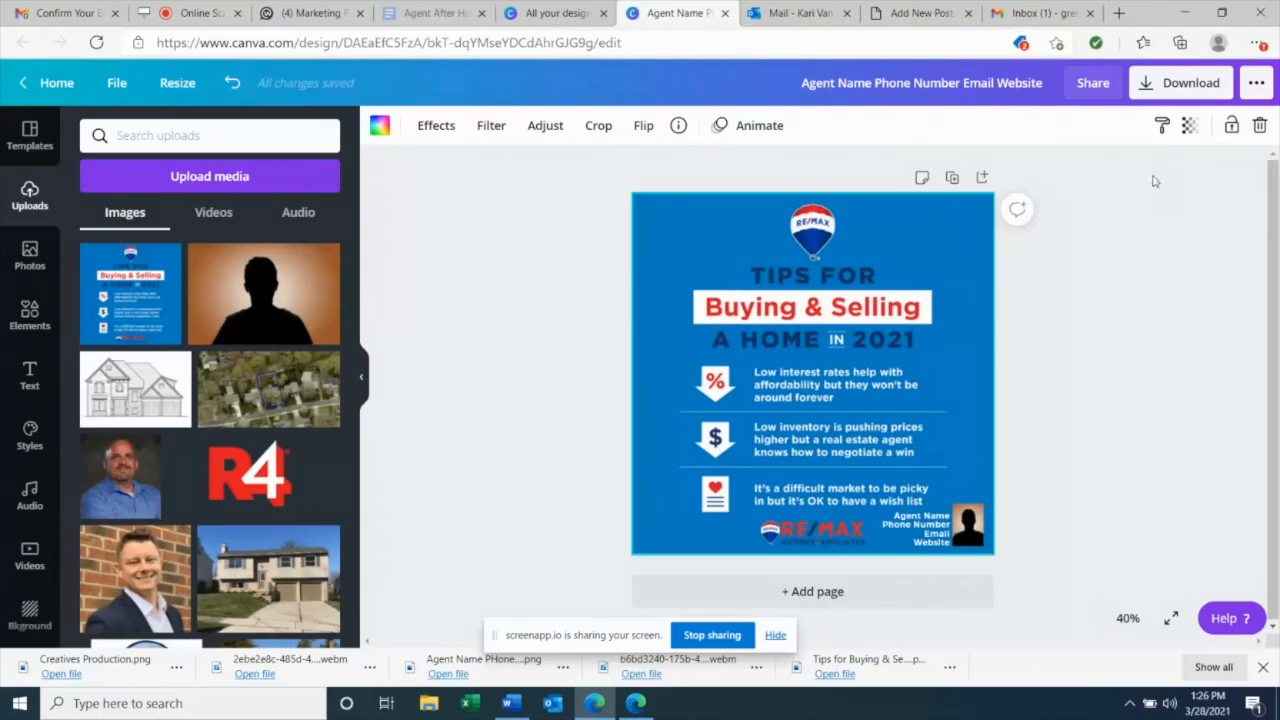
Step: Download the finished graphic as a PNG at size 1 and open the downloaded file
{"action": "left_click", "coordinate": [1157, 88]}
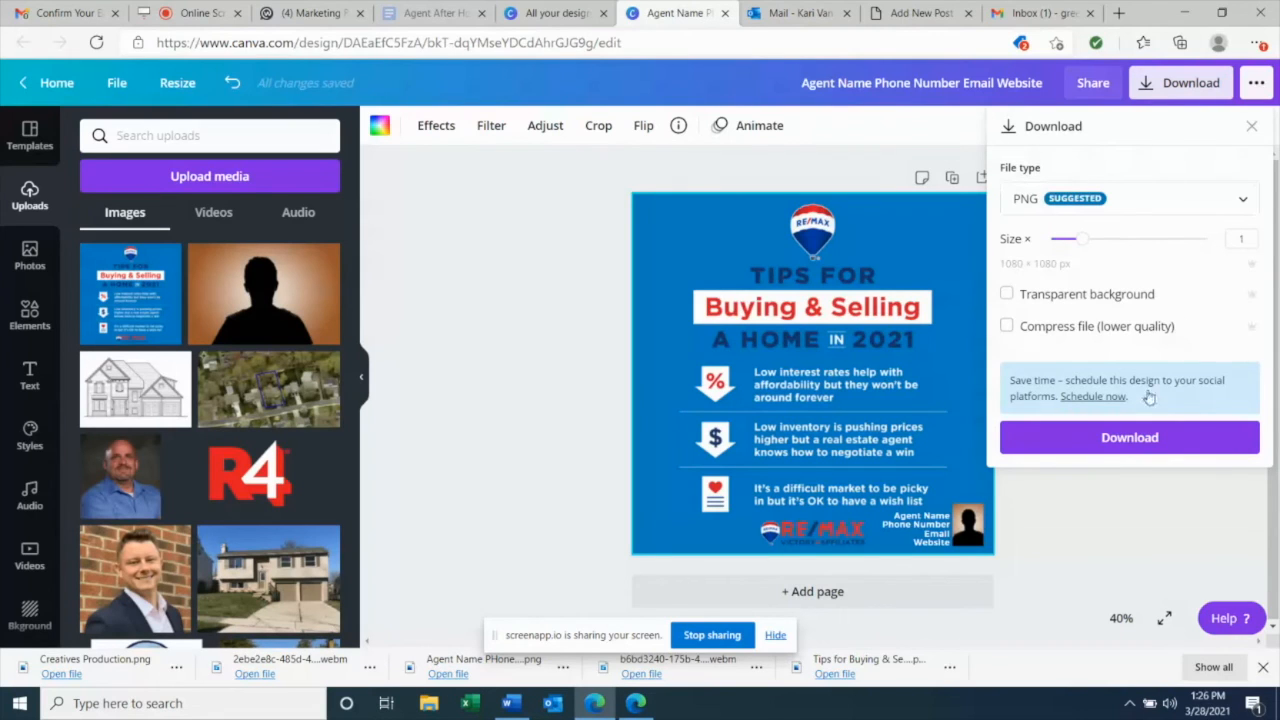
{"action": "left_click", "coordinate": [1137, 438]}
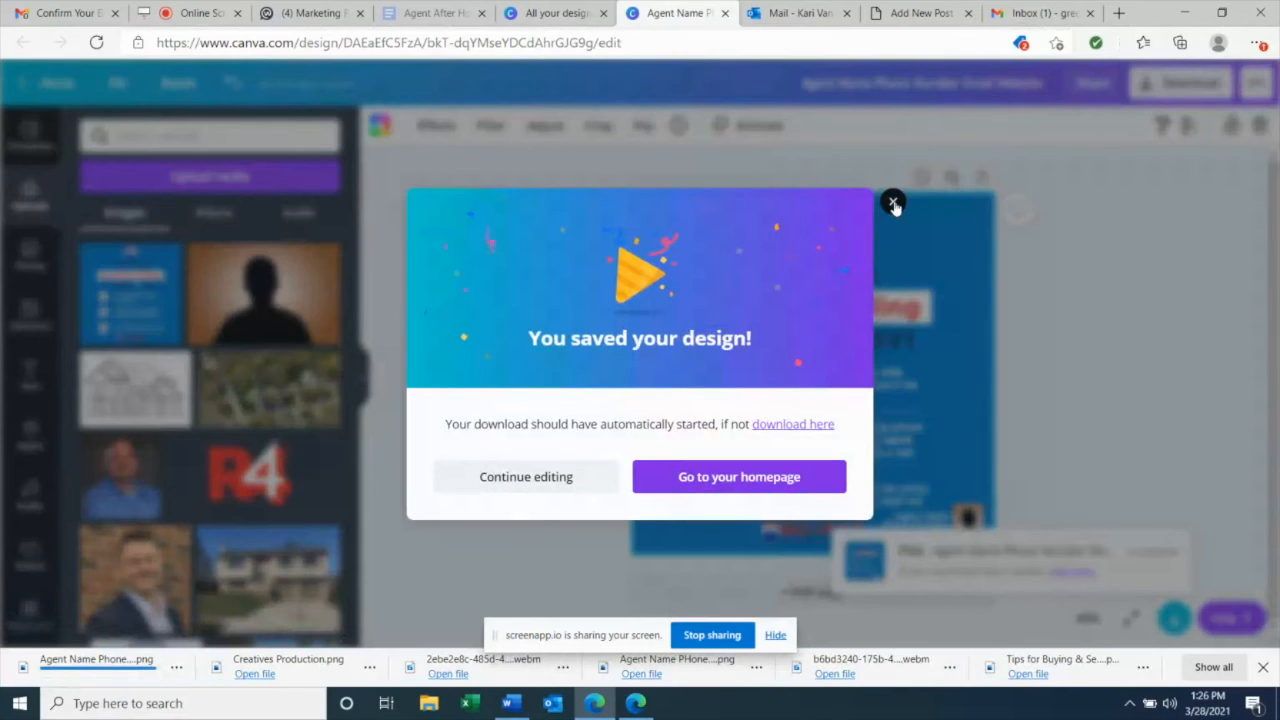
{"action": "left_click", "coordinate": [893, 204]}
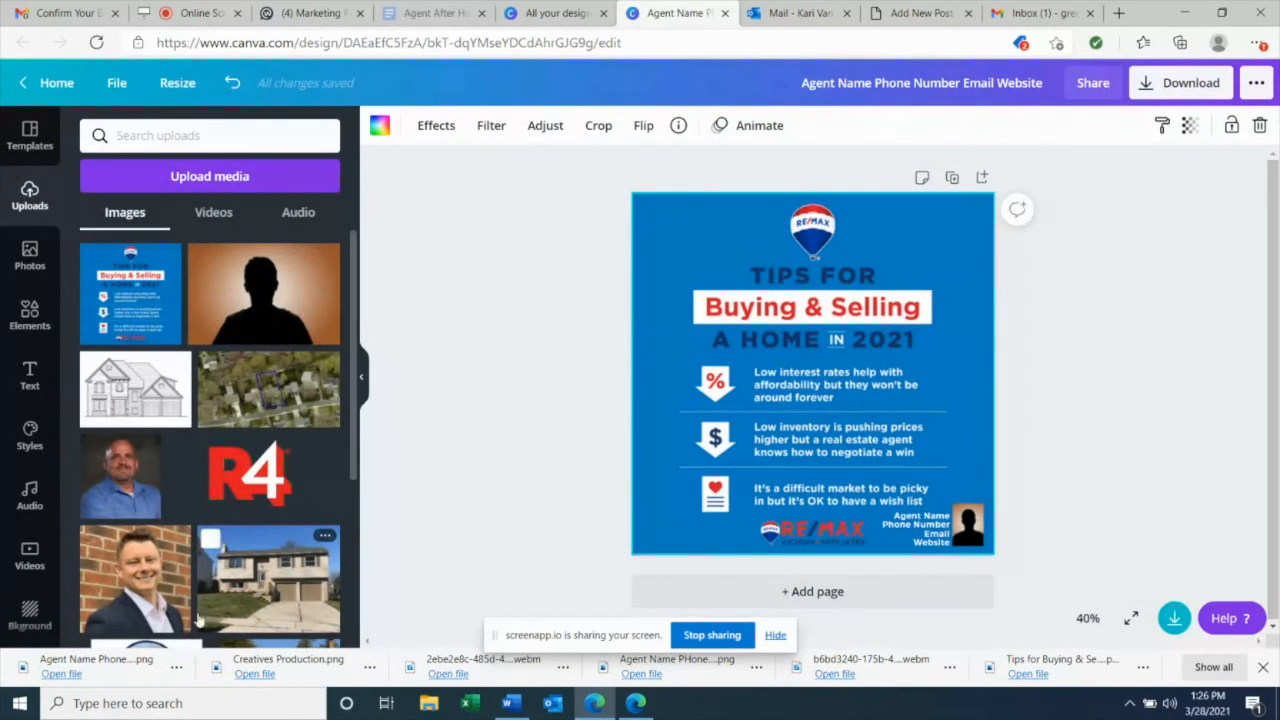
{"action": "left_click", "coordinate": [115, 670]}
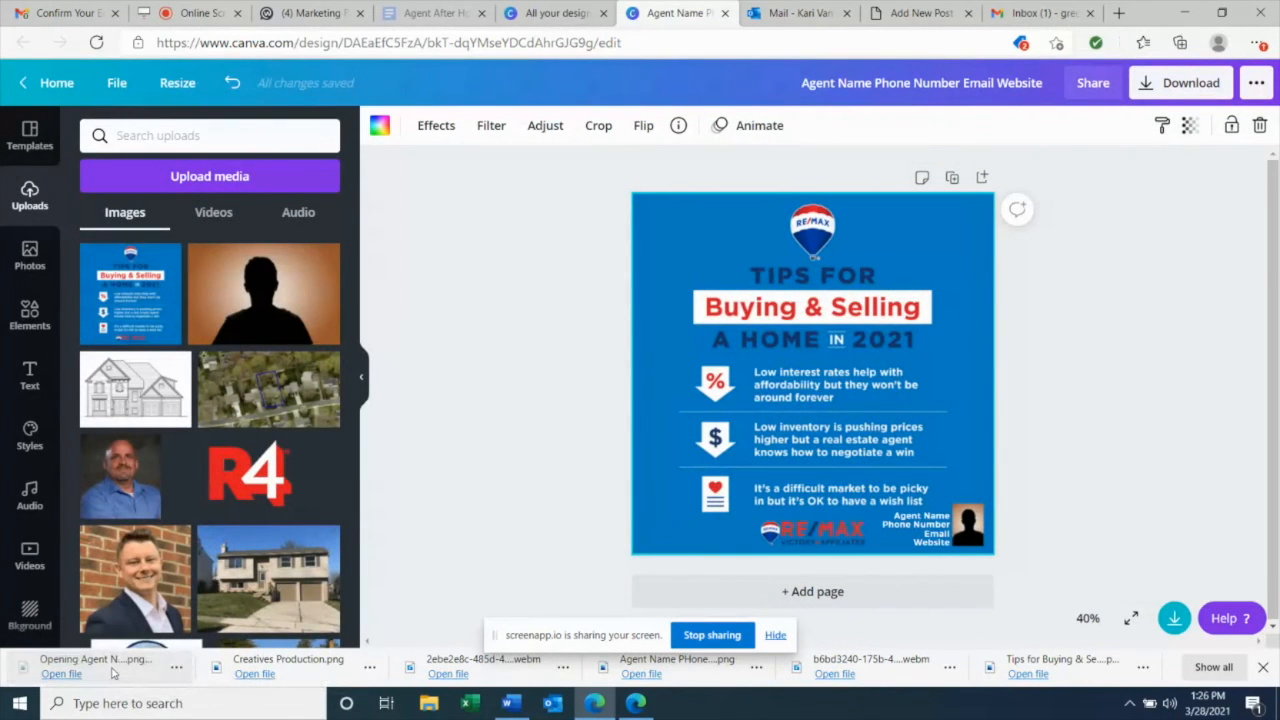